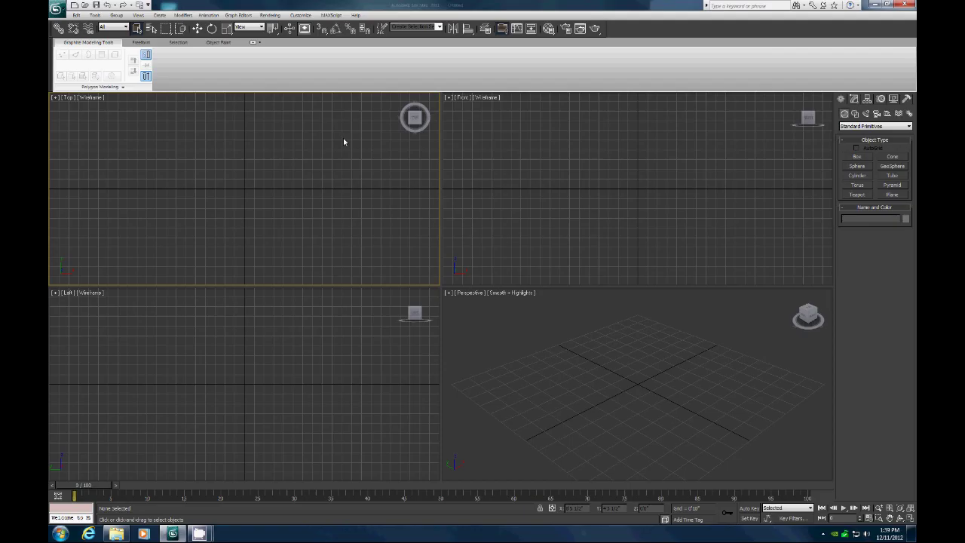
# - Create a box over the origin in the Top view, about 2'2" tall
pyautogui.click(856, 156)
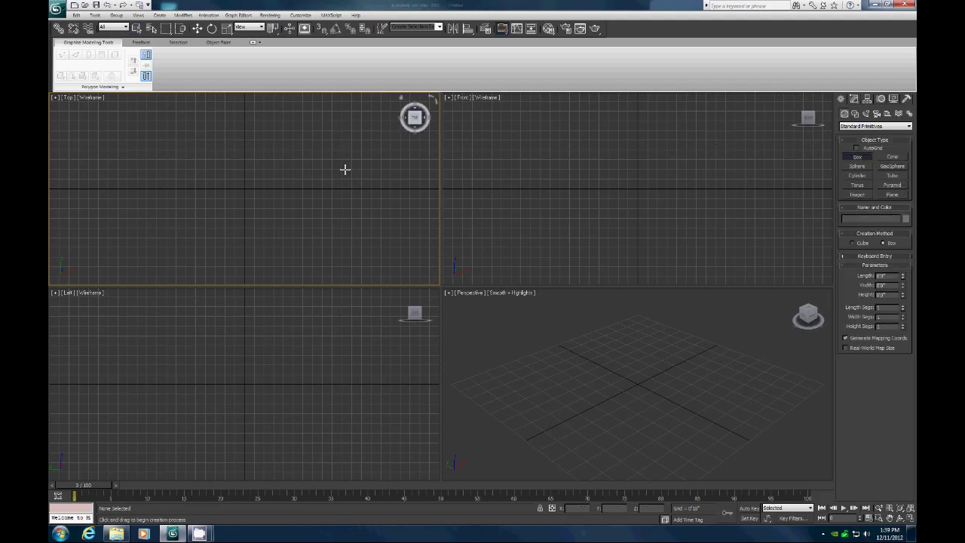
pyautogui.moveTo(228, 173); pyautogui.dragTo(271, 209)
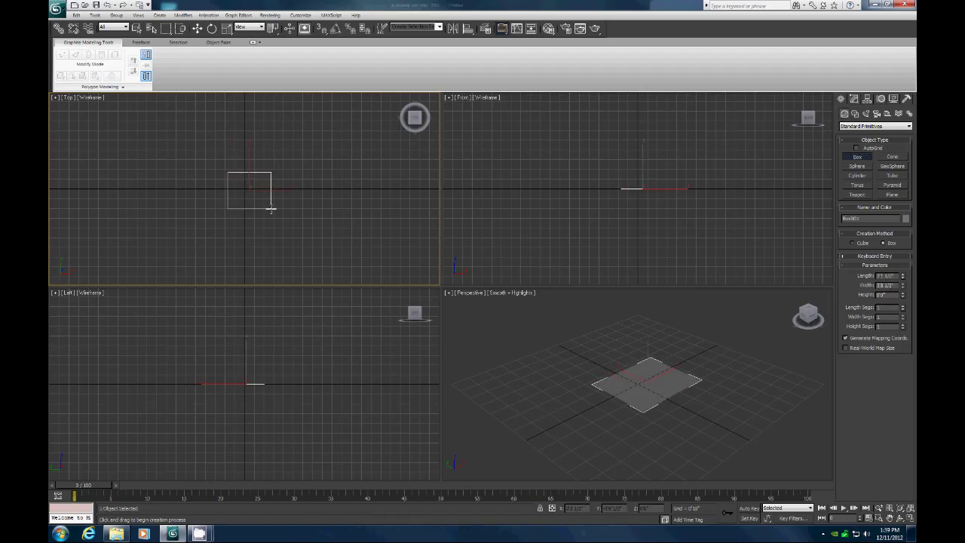
pyautogui.click(266, 181)
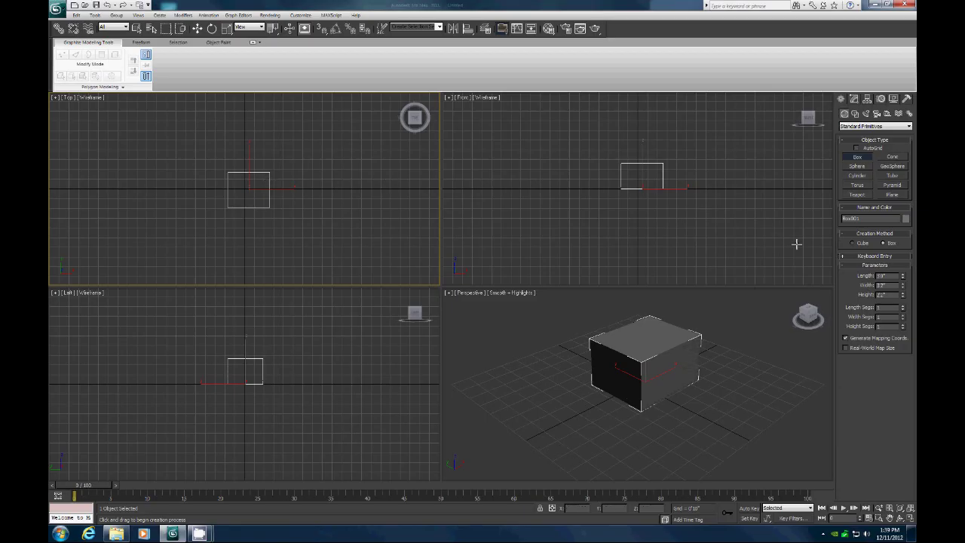
# - Set the box's length, width and height to 2'0" each
pyautogui.doubleClick(879, 276)
pyautogui.write('2')
pyautogui.press('Return')
pyautogui.doubleClick(891, 285)
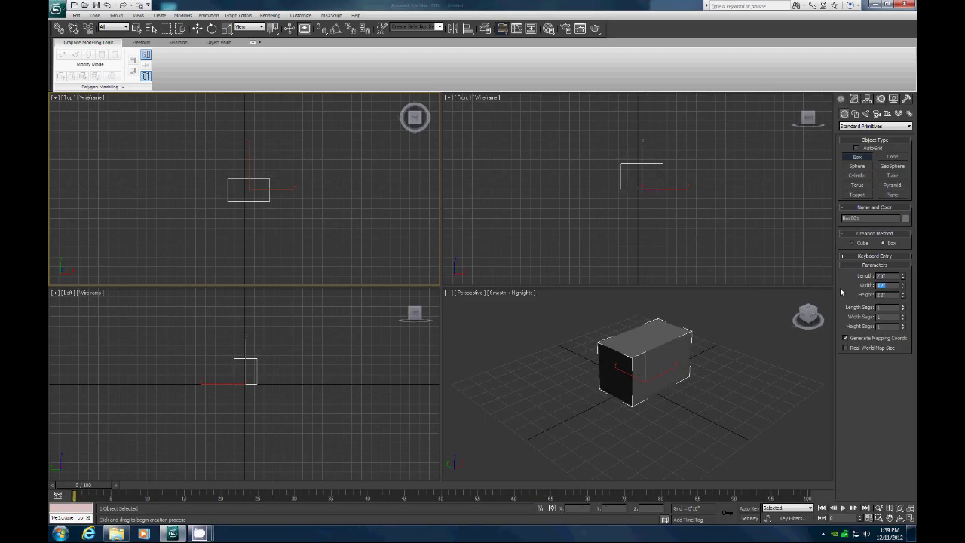
pyautogui.write('2')
pyautogui.press('Return')
pyautogui.doubleClick(891, 294)
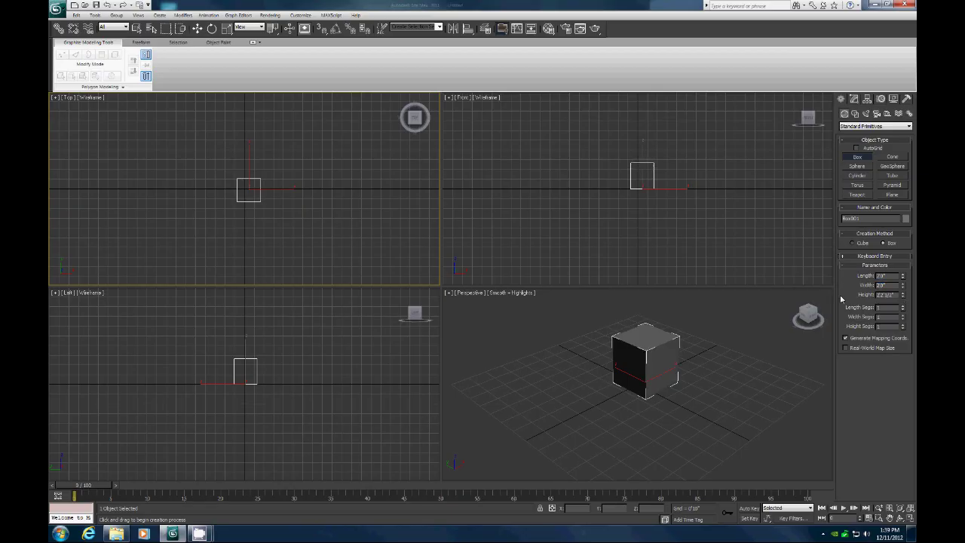
pyautogui.press('Return')
pyautogui.write('2')
pyautogui.press('Return')
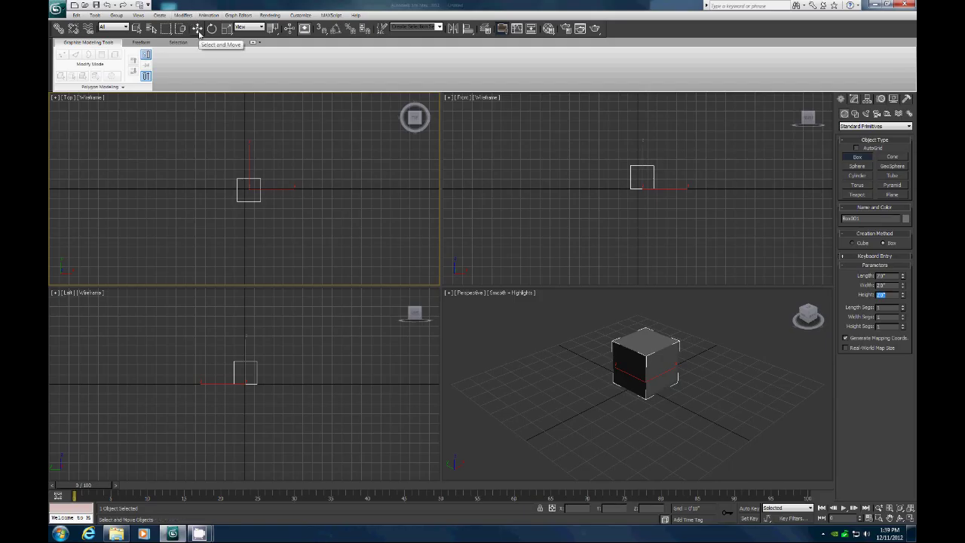
# - Center the box's pivot on the object with Affect Pivot Only, and leave pivot editing
pyautogui.click(197, 28)
pyautogui.click(867, 100)
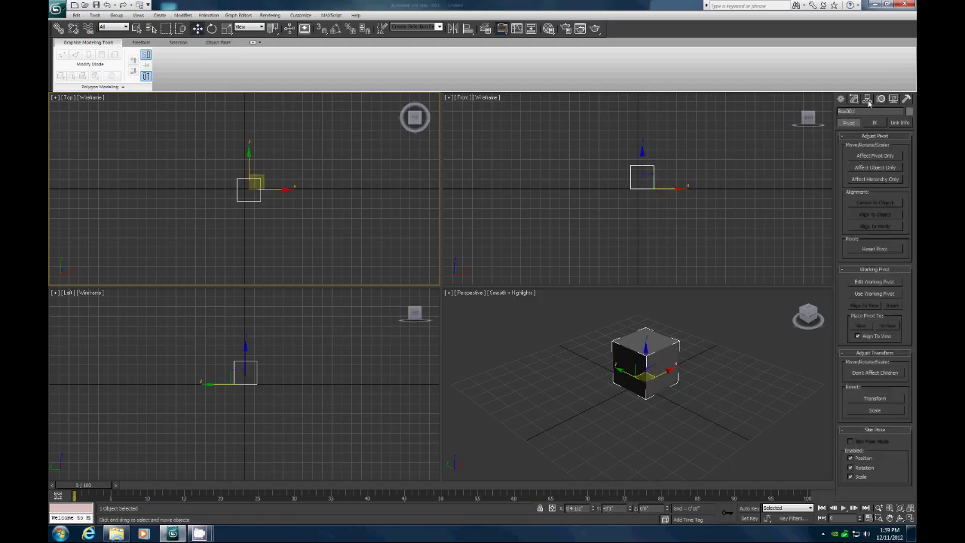
pyautogui.click(876, 156)
pyautogui.click(866, 204)
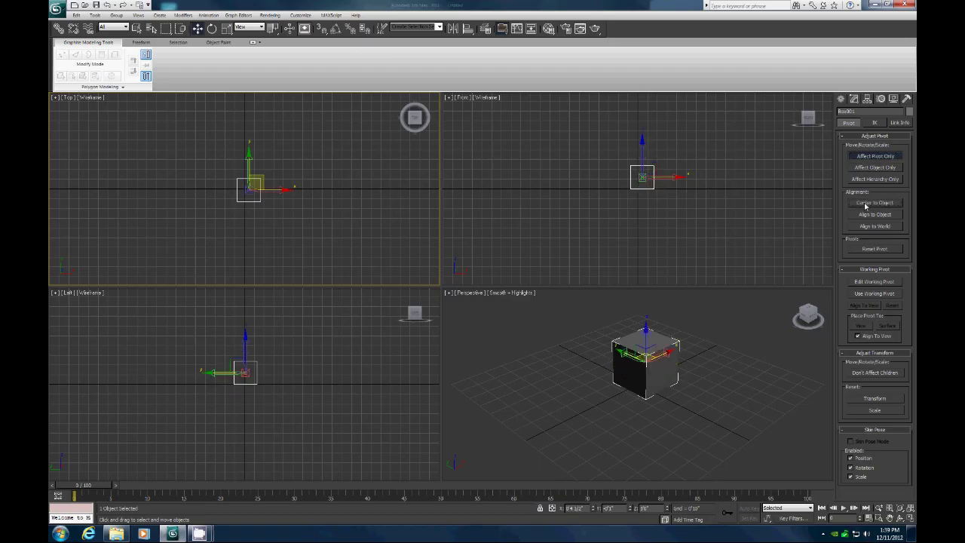
pyautogui.click(859, 157)
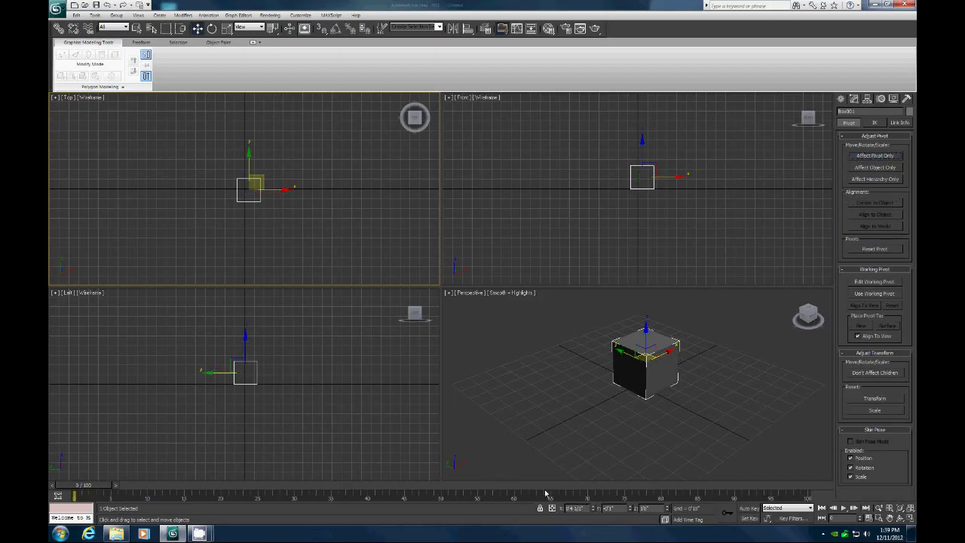
# - Reset the box's X, Y and Z position to 0'0" so it sits at the world origin
pyautogui.rightClick(593, 510)
pyautogui.rightClick(630, 510)
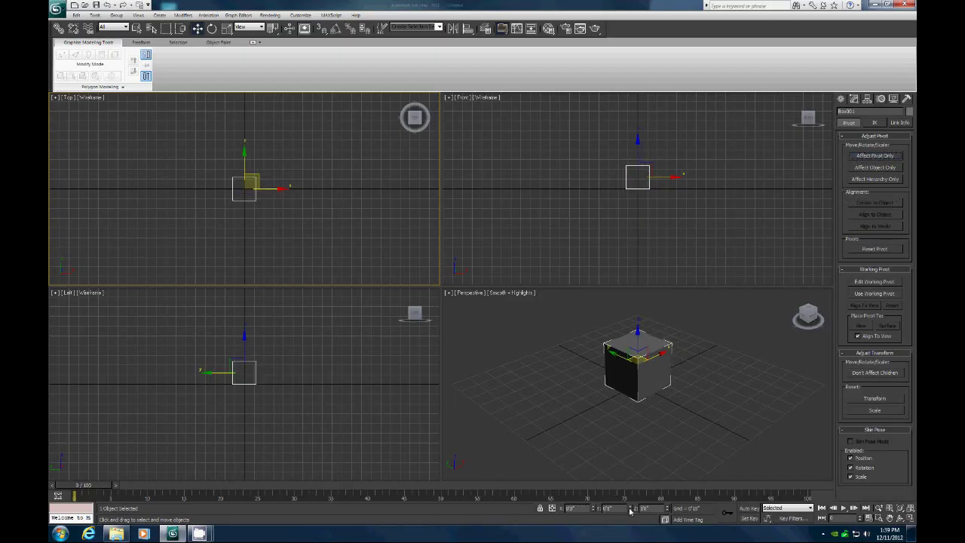
pyautogui.rightClick(667, 510)
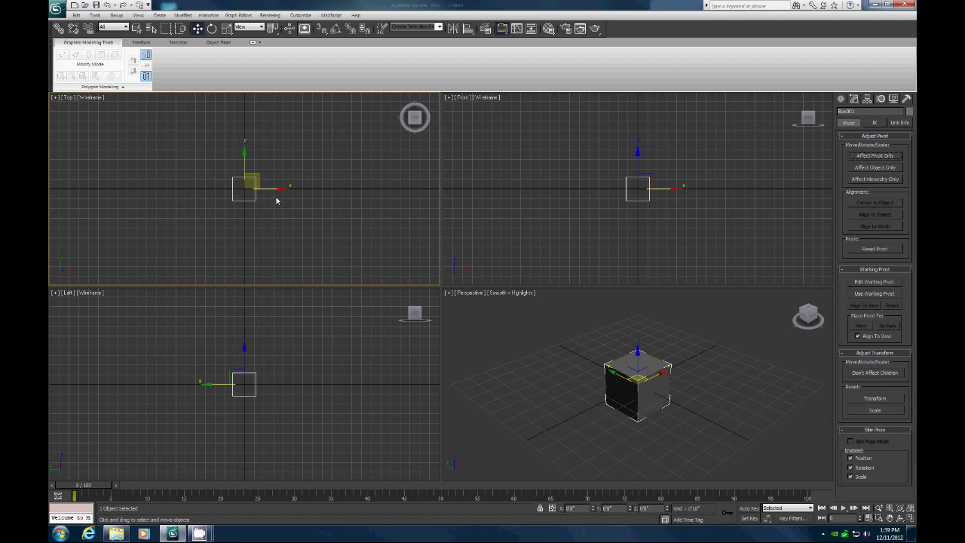
# - Clone the box along X as 3 copies, and shift all four boxes together to center the row roughly on the origin
pyautogui.moveTo(271, 188)
pyautogui.mouseDown()
pyautogui.moveTo(176, 194)
pyautogui.moveTo(215, 193)
pyautogui.mouseUp()
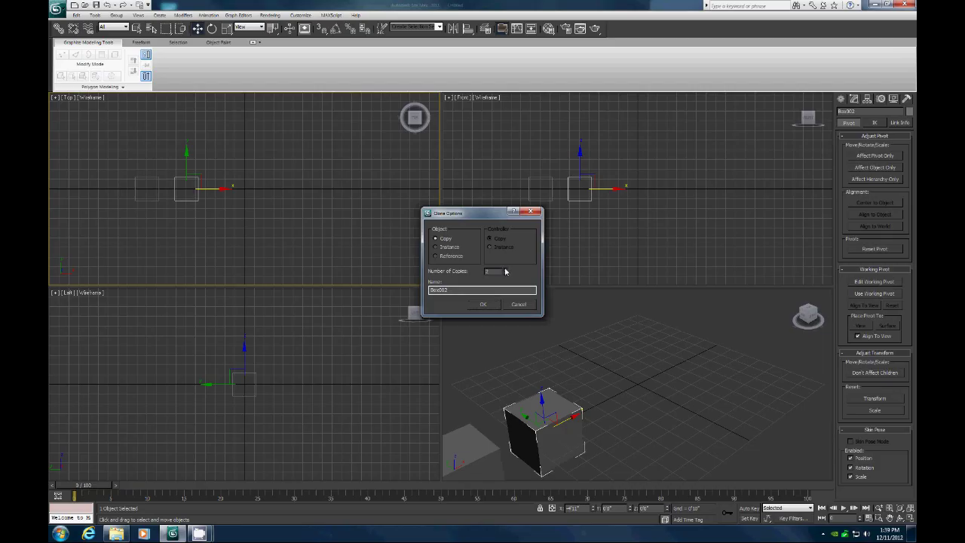
pyautogui.click(484, 304)
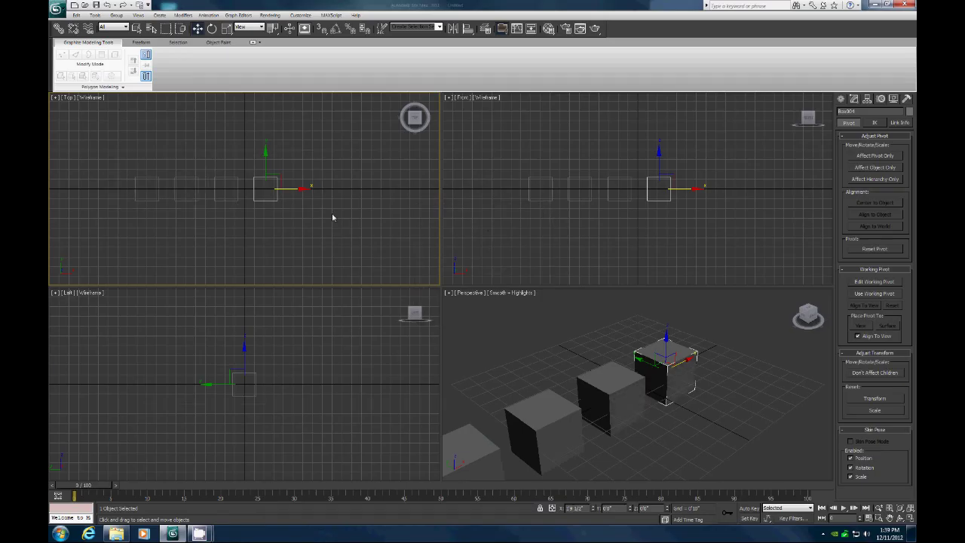
pyautogui.hotkey('ctrl', 'a')
pyautogui.moveTo(248, 189); pyautogui.dragTo(279, 185)
pyautogui.click(359, 231)
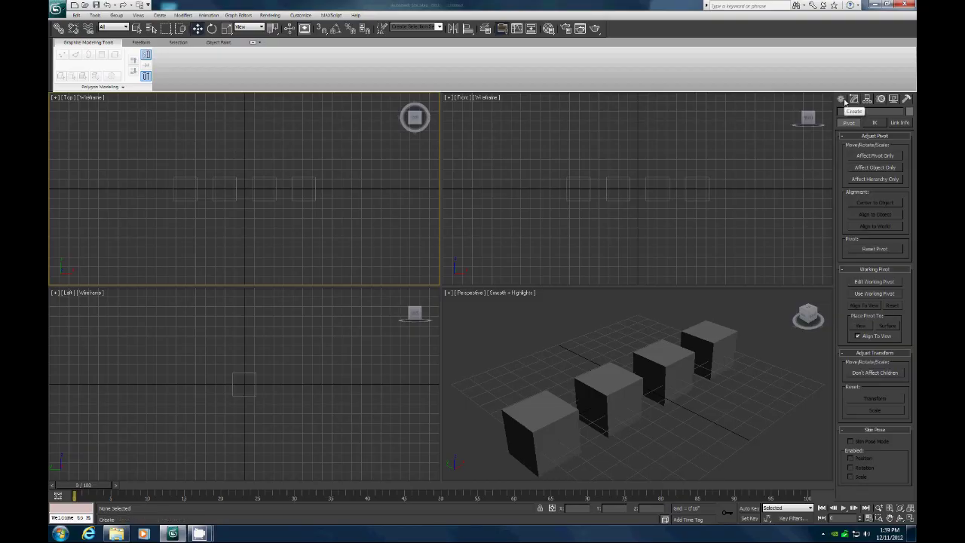
# - Create a Dummy helper at the origin in the Top view, smaller than the boxes, and check its pivot
pyautogui.click(843, 100)
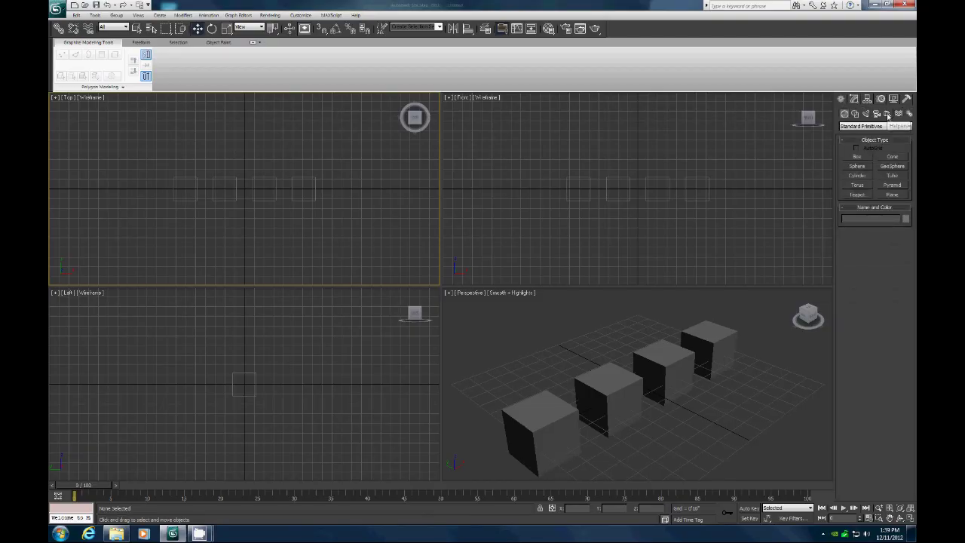
pyautogui.click(888, 114)
pyautogui.click(857, 156)
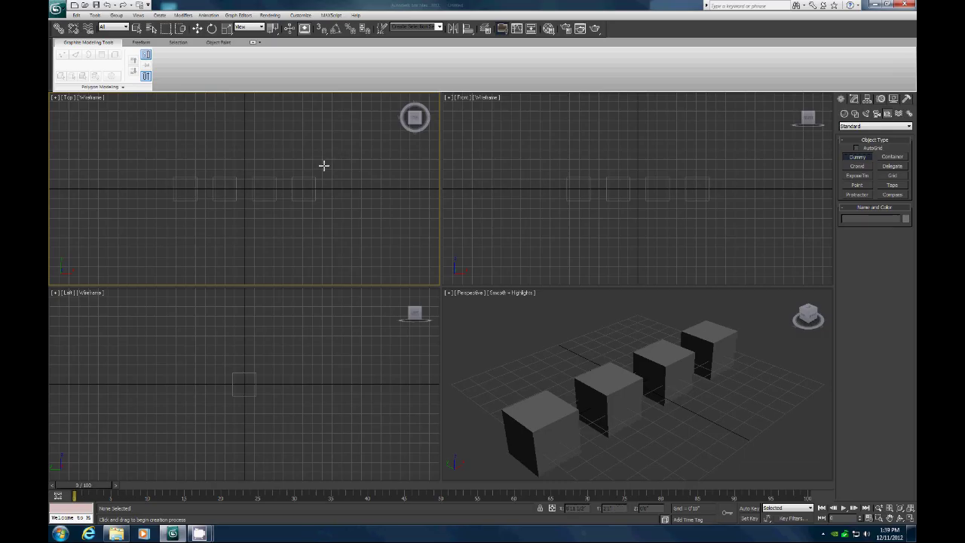
pyautogui.moveTo(244, 188); pyautogui.dragTo(252, 198)
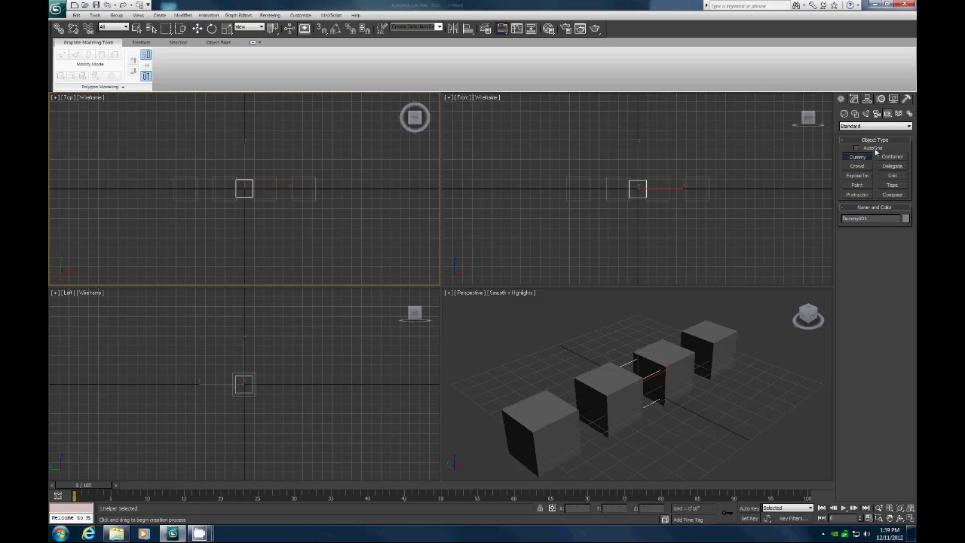
pyautogui.click(868, 100)
pyautogui.click(872, 157)
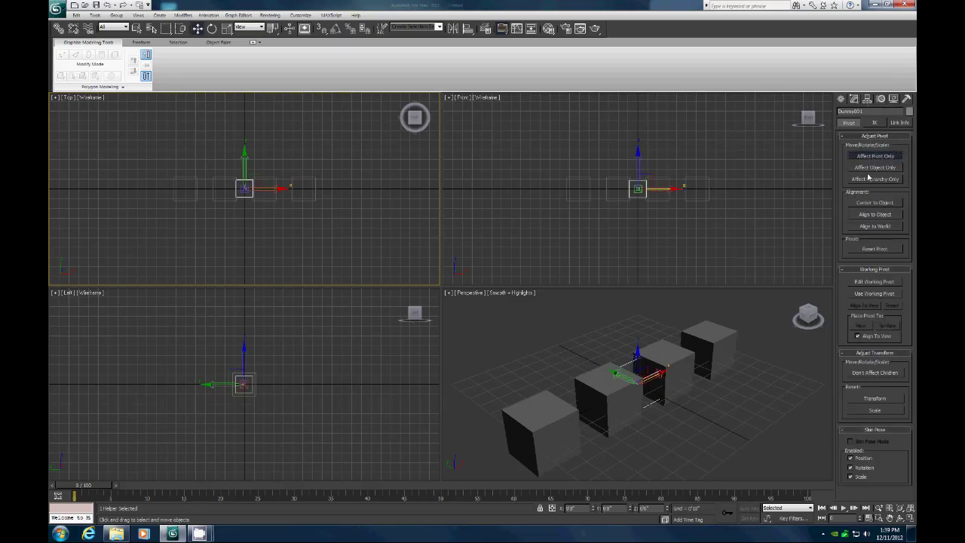
pyautogui.click(859, 158)
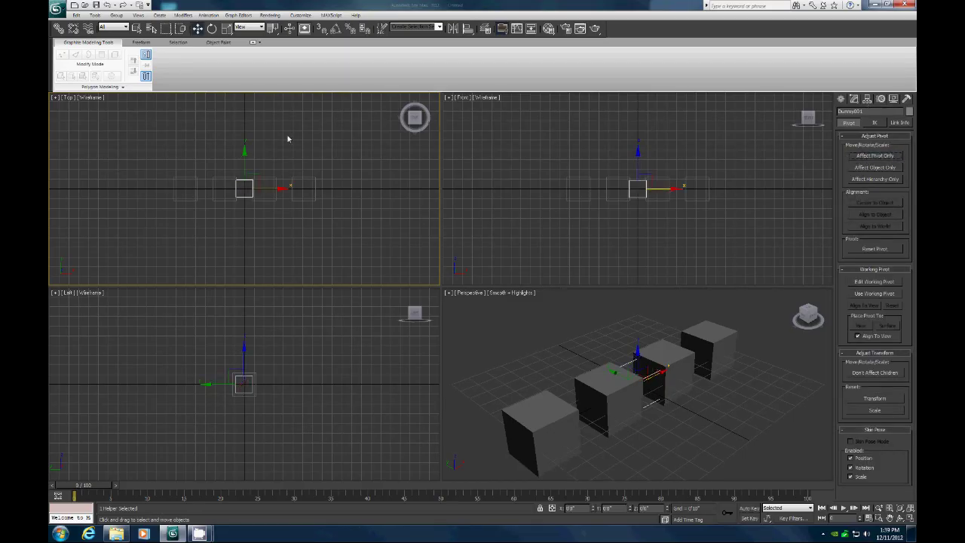
# - Align the dummy center to center with the first box in the row on the X, Y and Z positions
pyautogui.click(468, 29)
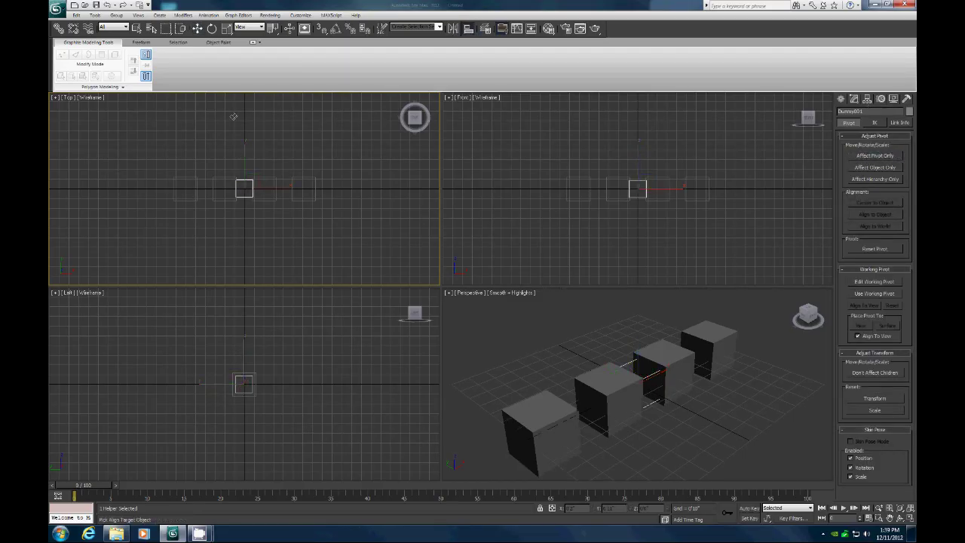
pyautogui.click(191, 179)
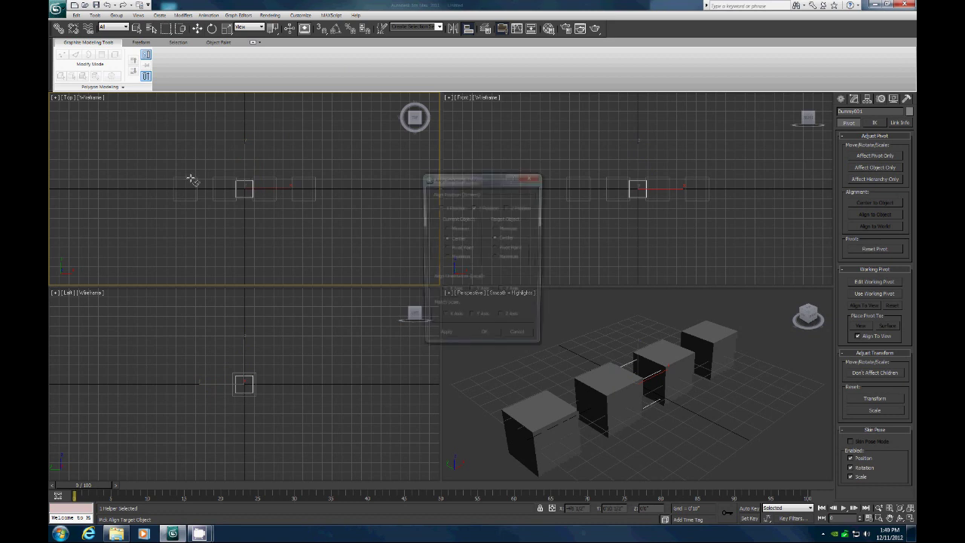
pyautogui.click(440, 207)
pyautogui.click(508, 207)
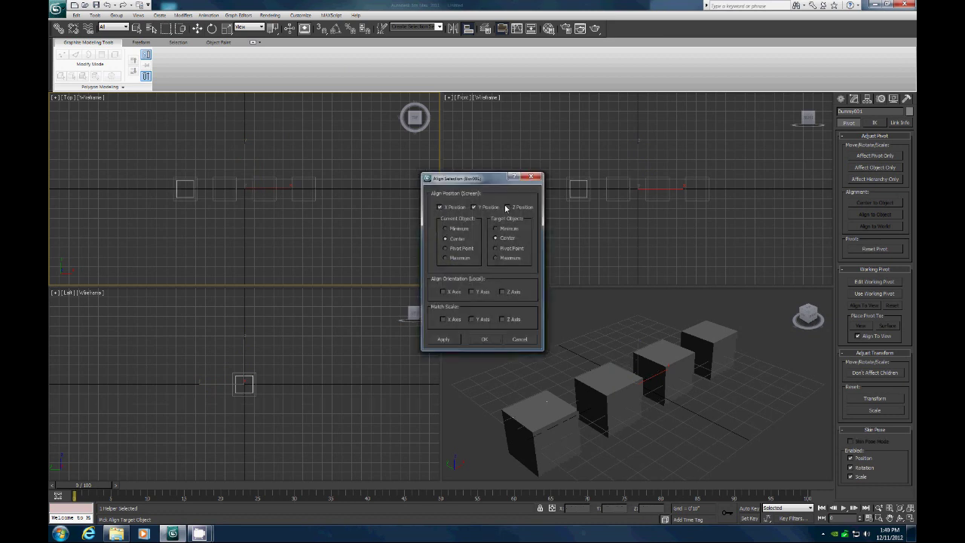
pyautogui.click(485, 338)
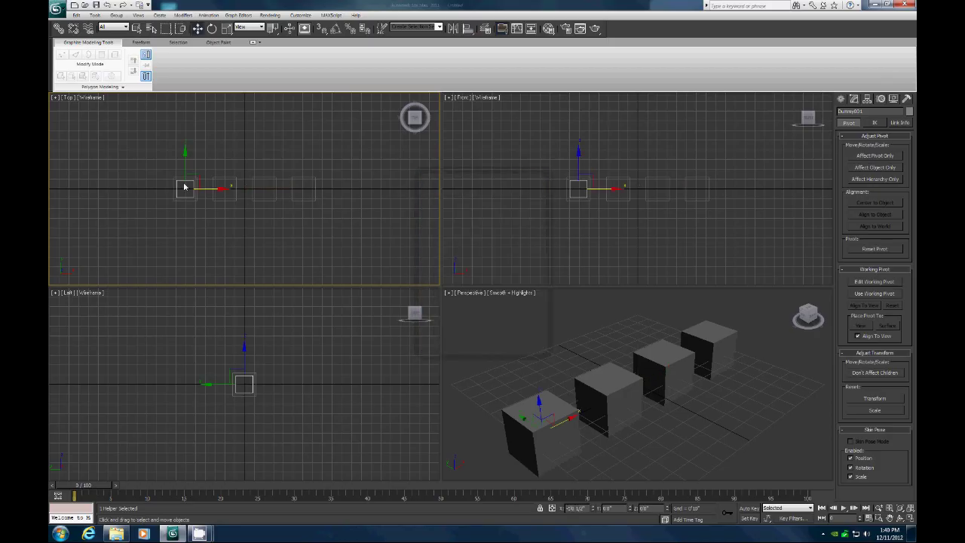
# - Clone the dummy along X as 3 copies so that each of the remaining boxes has one
pyautogui.click(227, 189)
pyautogui.hotkey('ctrl', 'v')
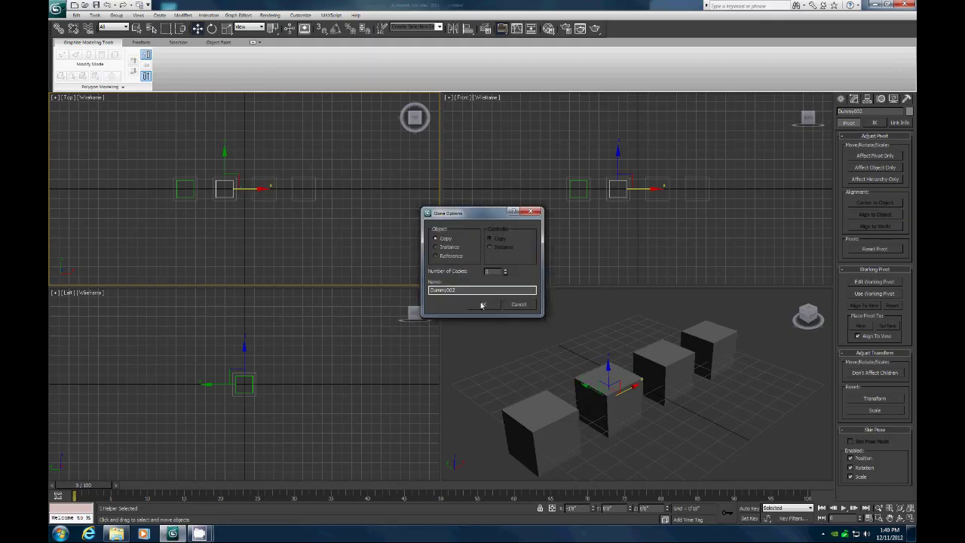
pyautogui.click(482, 305)
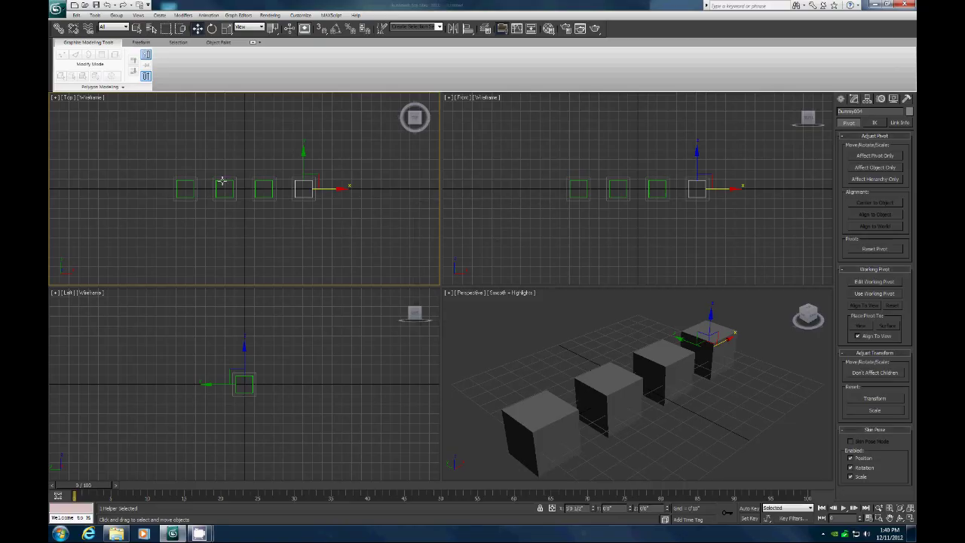
# - Align the second dummy center to center with the second box (Box002) on the X, Y and Z positions
pyautogui.click(468, 28)
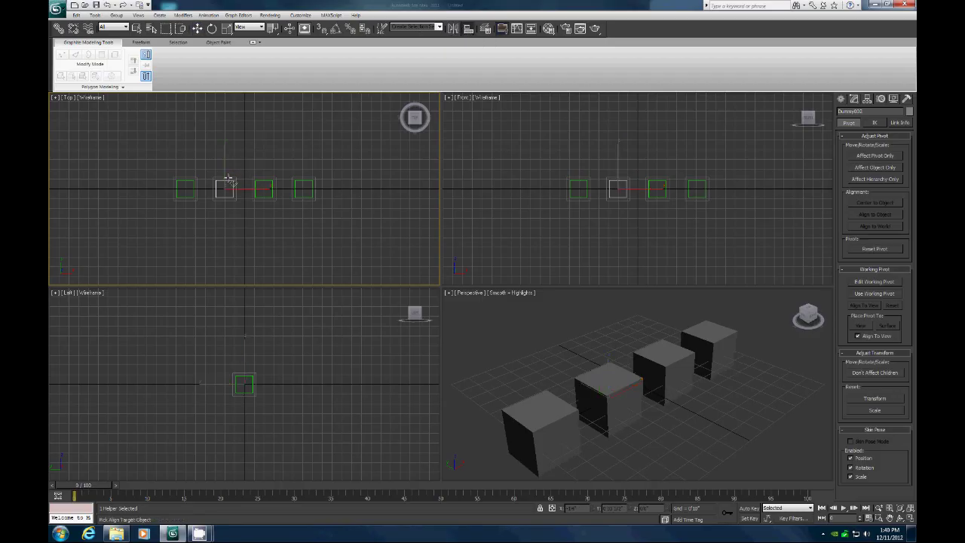
pyautogui.click(263, 188)
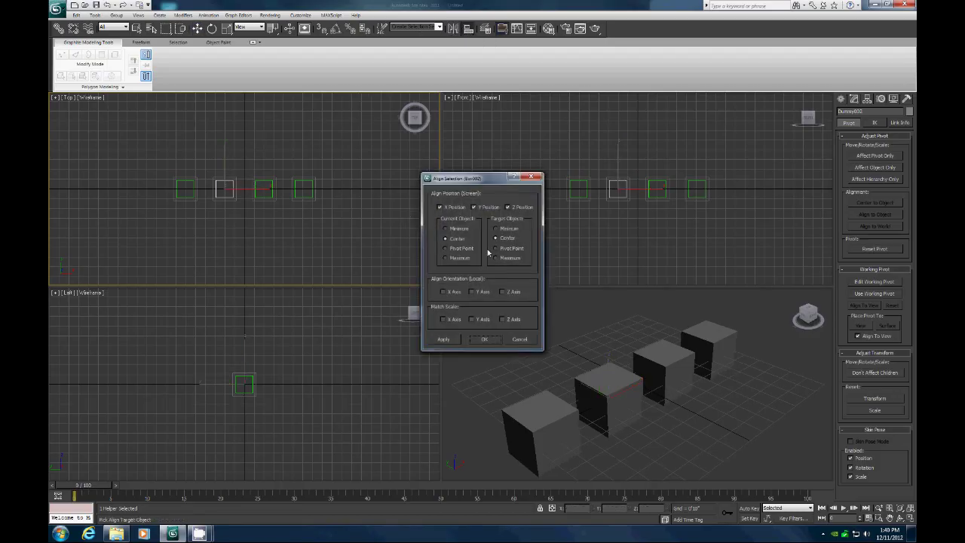
pyautogui.click(484, 340)
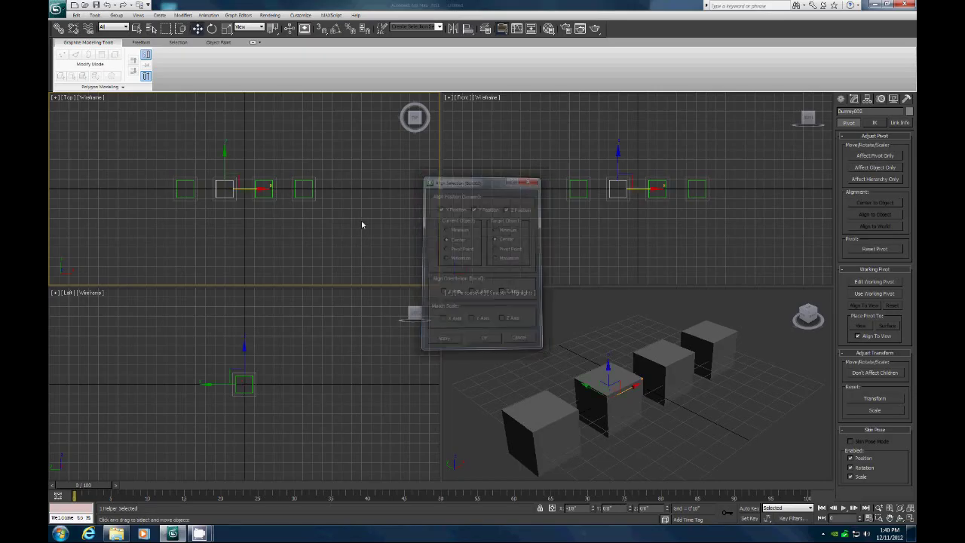
# - Align the third dummy center to center with the third box (Box003) on the X, Y and Z positions
pyautogui.click(274, 191)
pyautogui.click(273, 189)
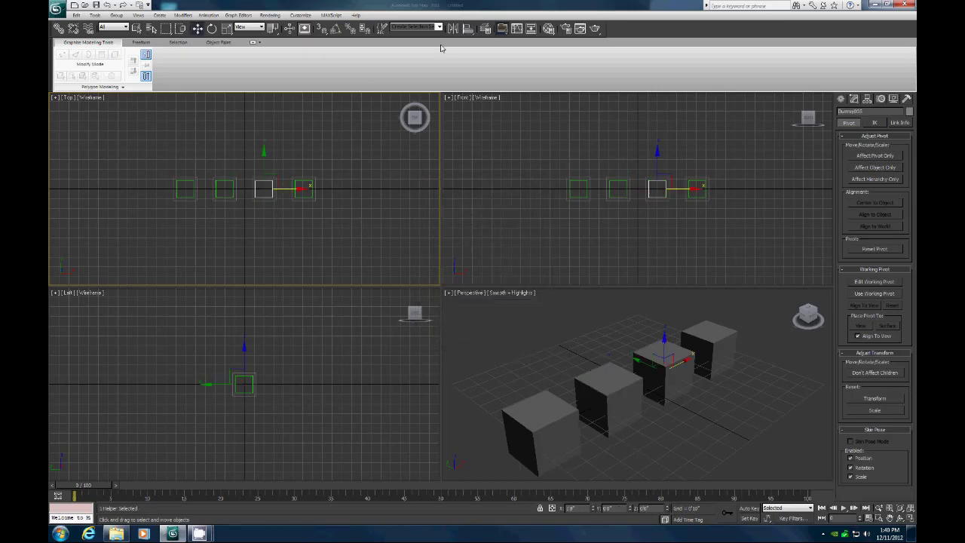
pyautogui.click(468, 28)
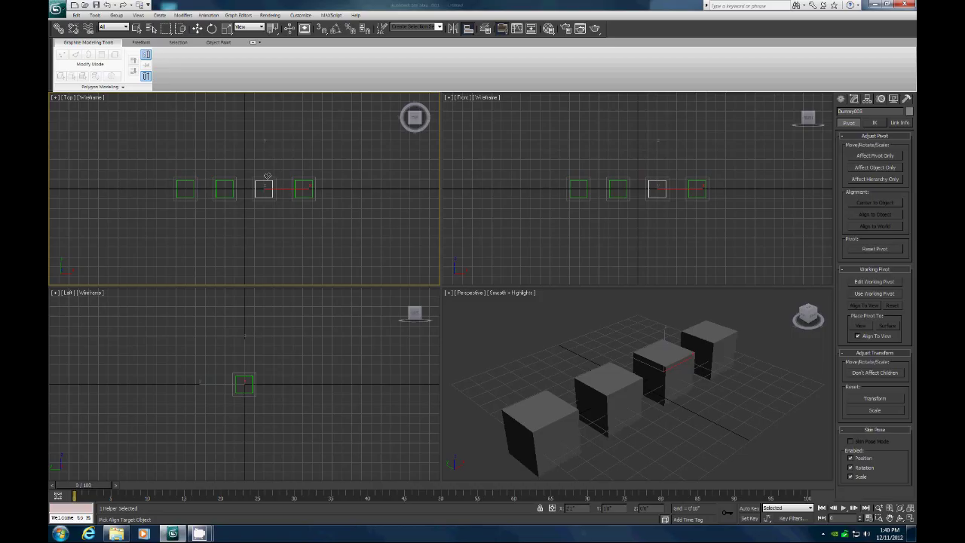
pyautogui.click(314, 182)
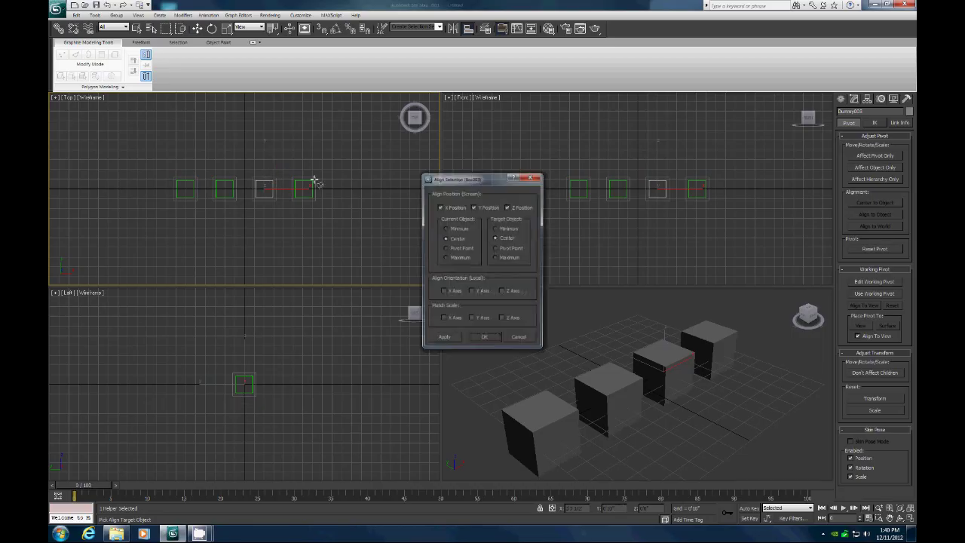
pyautogui.click(486, 337)
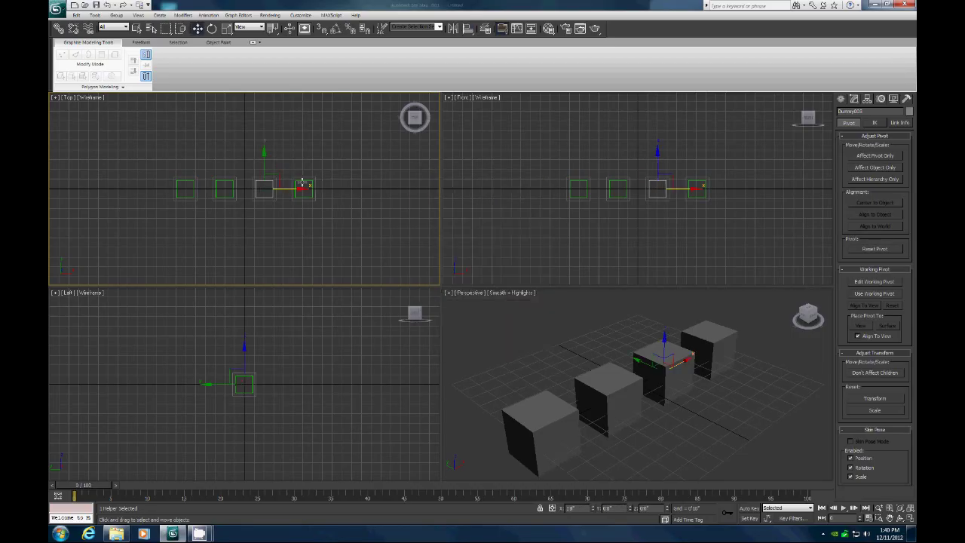
# - Align the fourth dummy center to center with the last box (Box004) on the X, Y and Z positions
pyautogui.click(302, 187)
pyautogui.hotkey('alt', 'a')
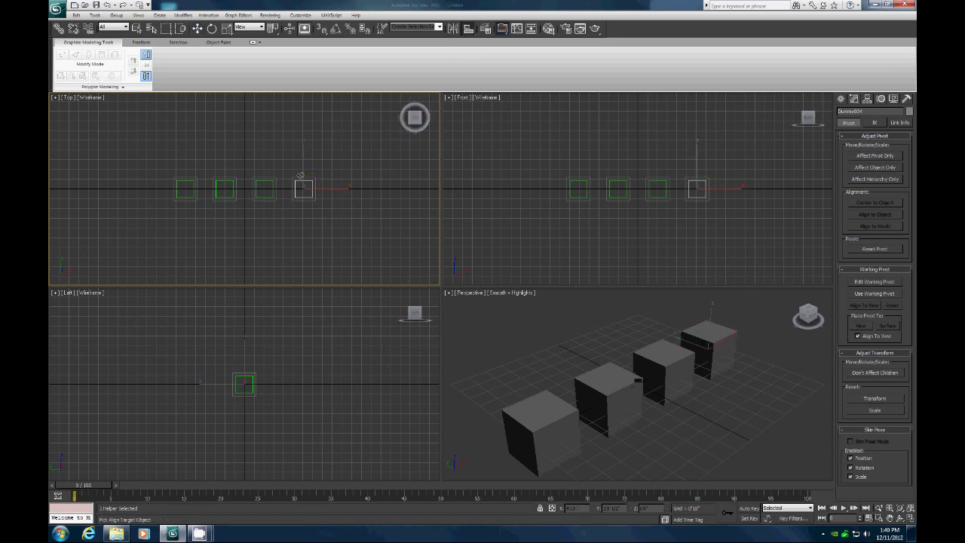
pyautogui.click(303, 185)
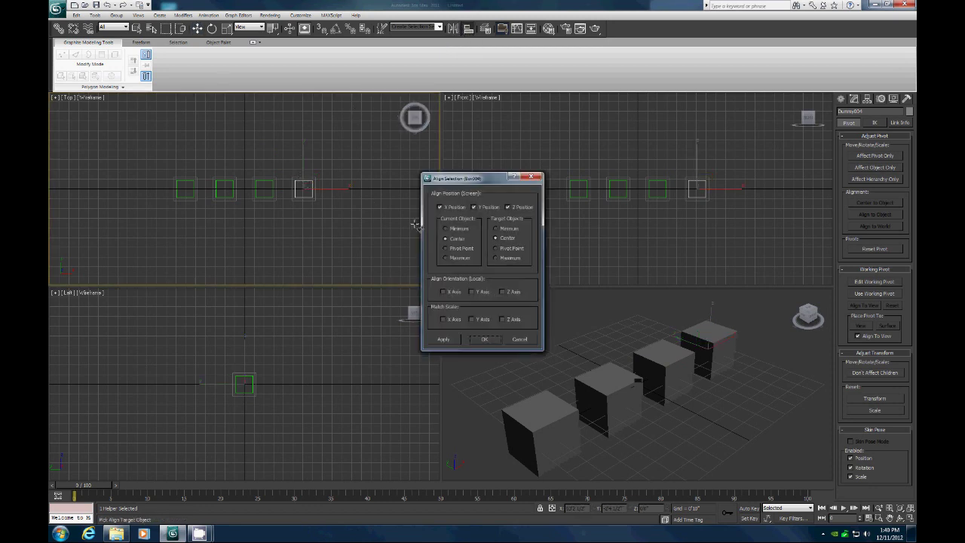
pyautogui.click(485, 339)
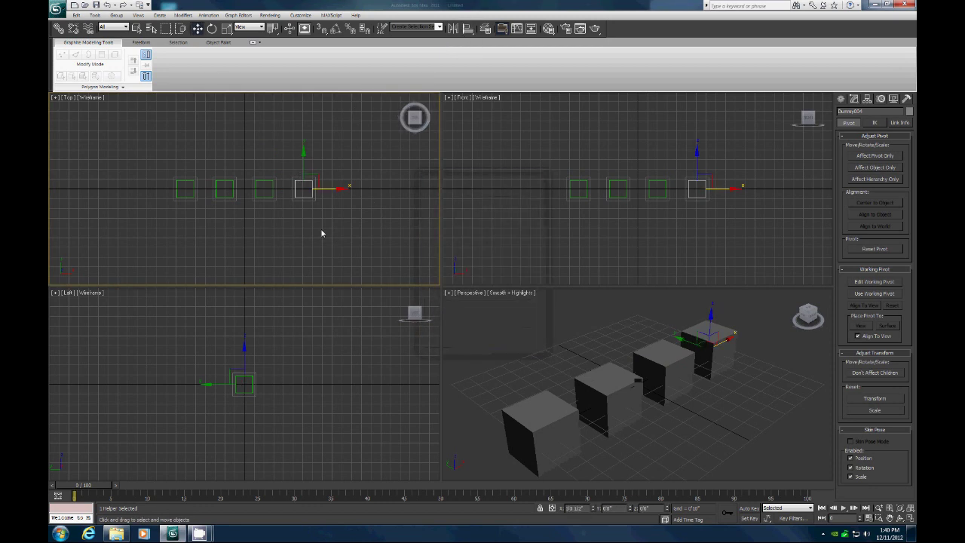
# - Link each of the four boxes as a child to the dummy at its center with Select and Link
pyautogui.click(176, 181)
pyautogui.click(59, 28)
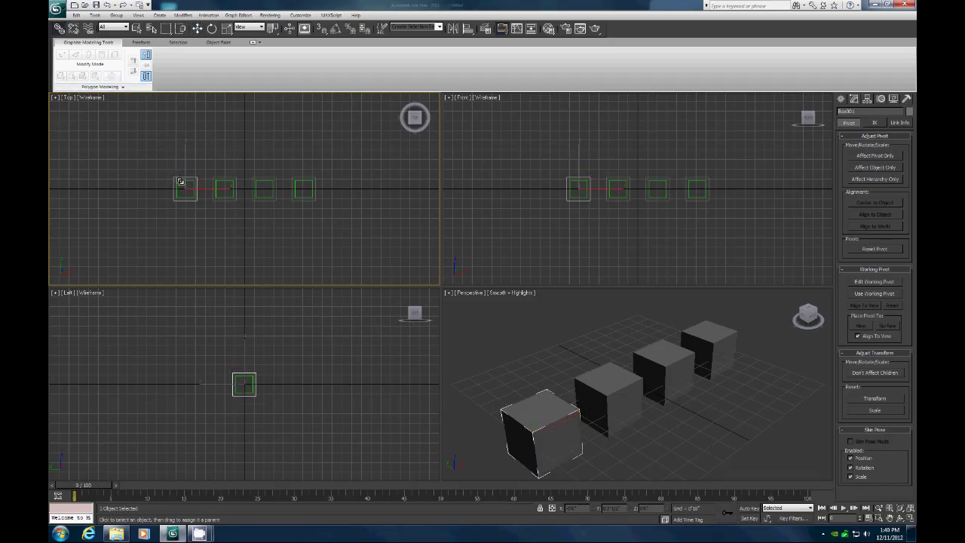
pyautogui.moveTo(183, 187); pyautogui.dragTo(253, 178)
pyautogui.click(217, 179)
pyautogui.click(253, 178)
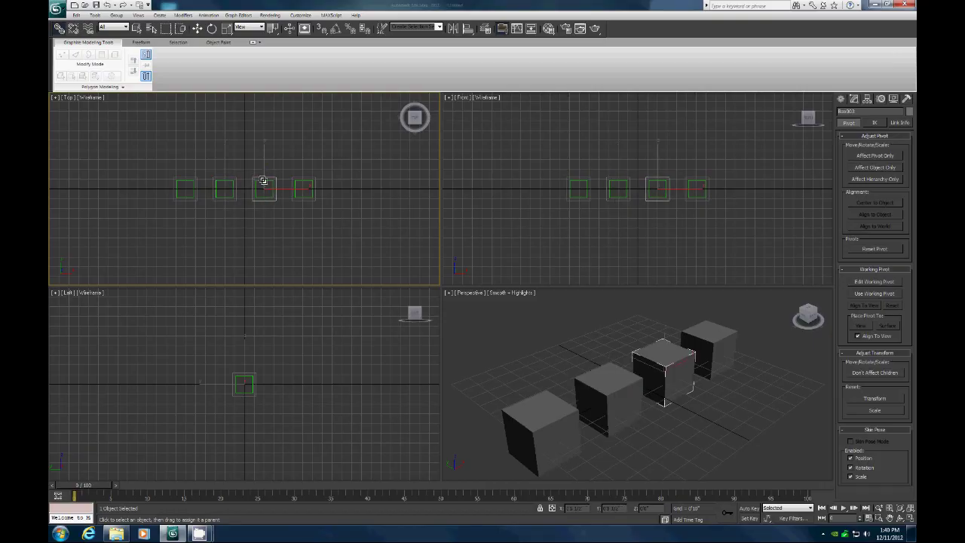
pyautogui.click(303, 176)
pyautogui.click(304, 181)
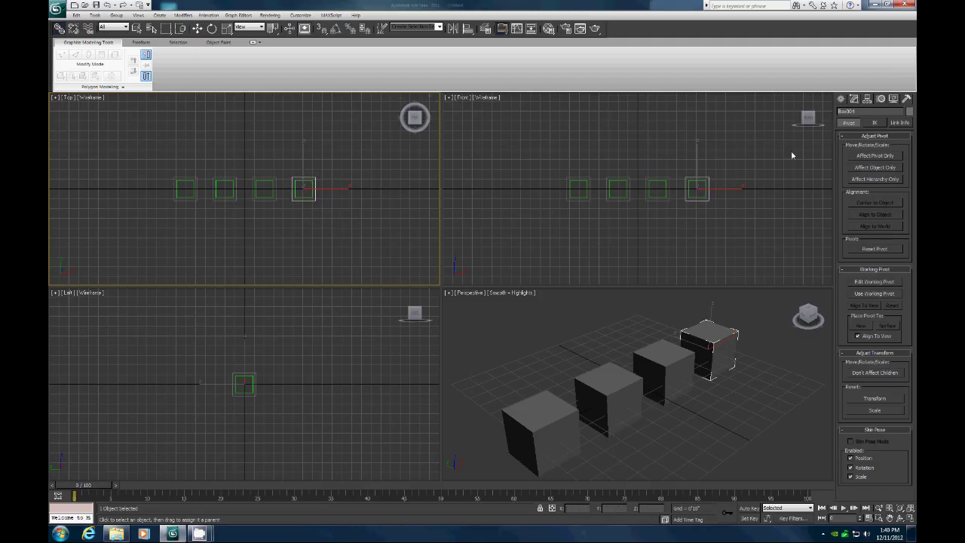
# - Draw a rectangle spline about 4'1" wide and 0'9 1/2" long below the row of boxes in the Top view
pyautogui.click(842, 100)
pyautogui.click(855, 113)
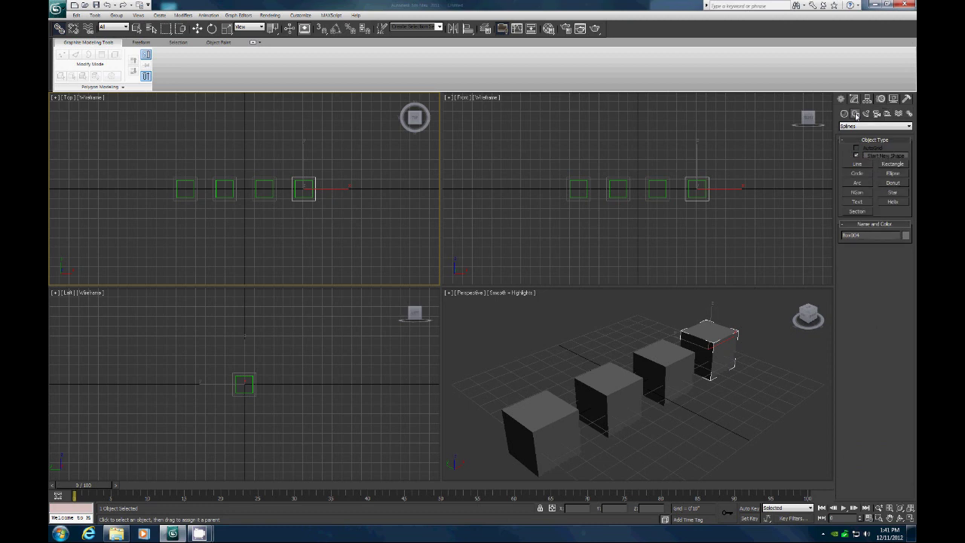
pyautogui.click(894, 165)
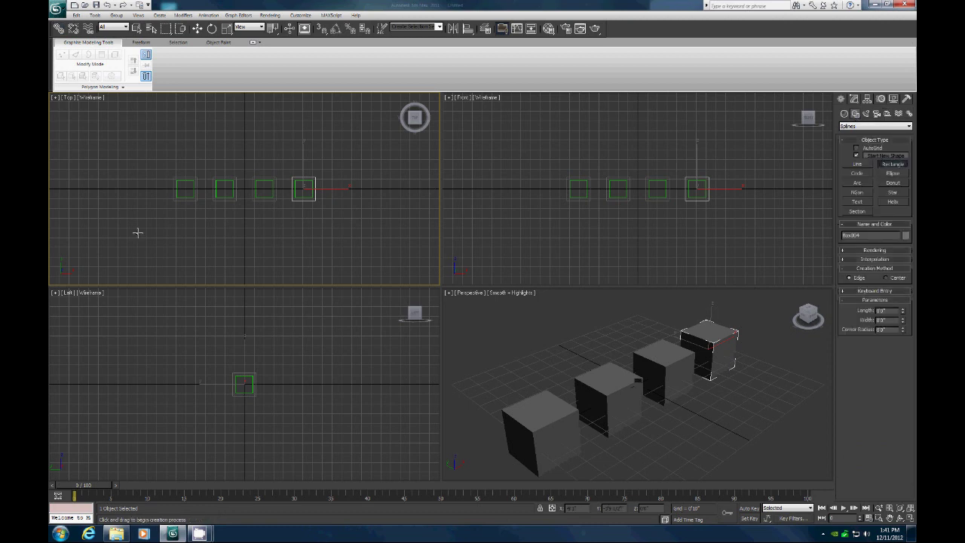
pyautogui.moveTo(221, 242); pyautogui.dragTo(268, 250)
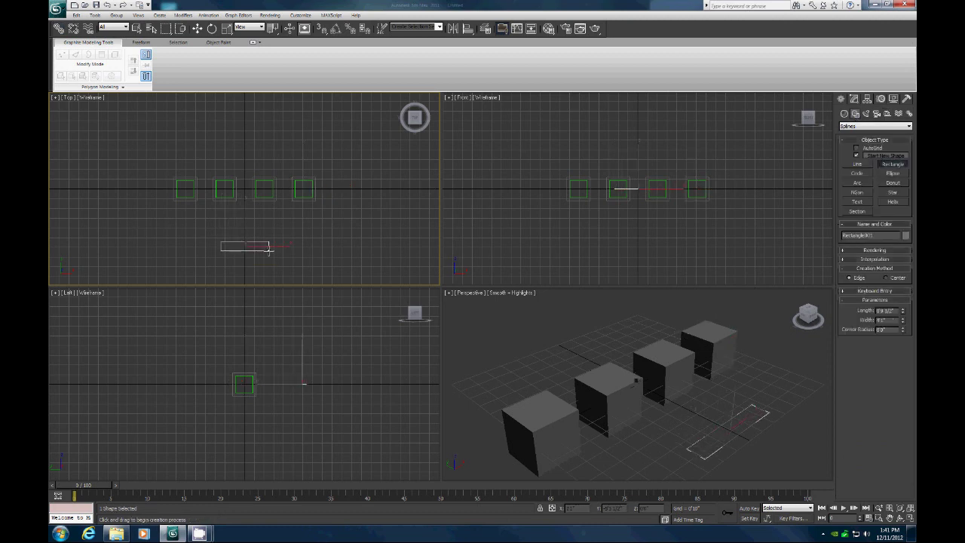
# - Center the rectangle at X 0 and place it in front of the boxes at about Y -6'4", then deselect it
pyautogui.click(198, 29)
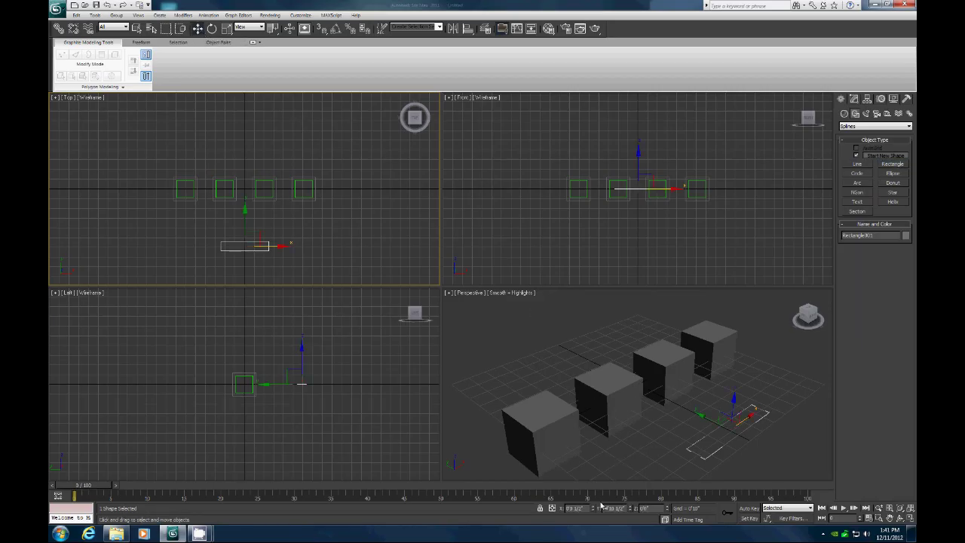
pyautogui.rightClick(632, 509)
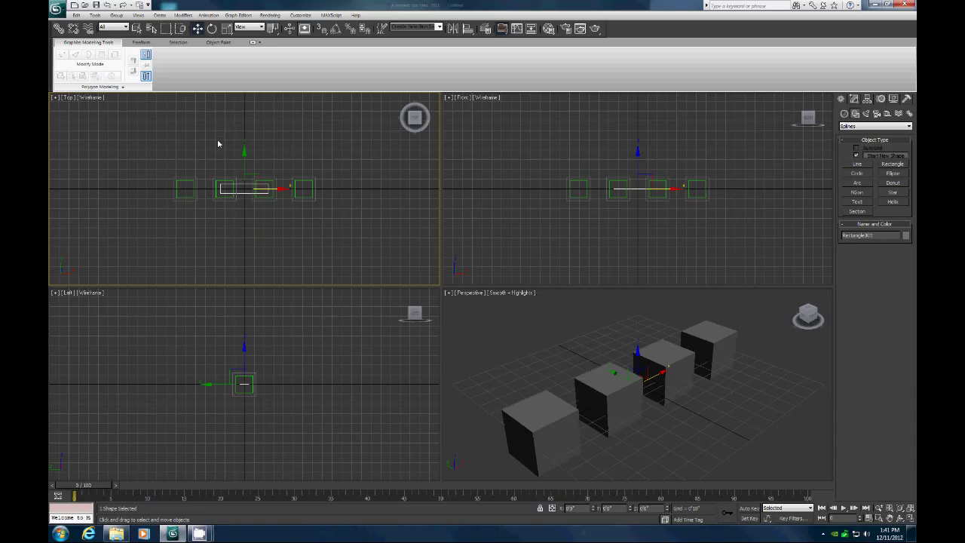
pyautogui.hotkey('ctrl', 'z')
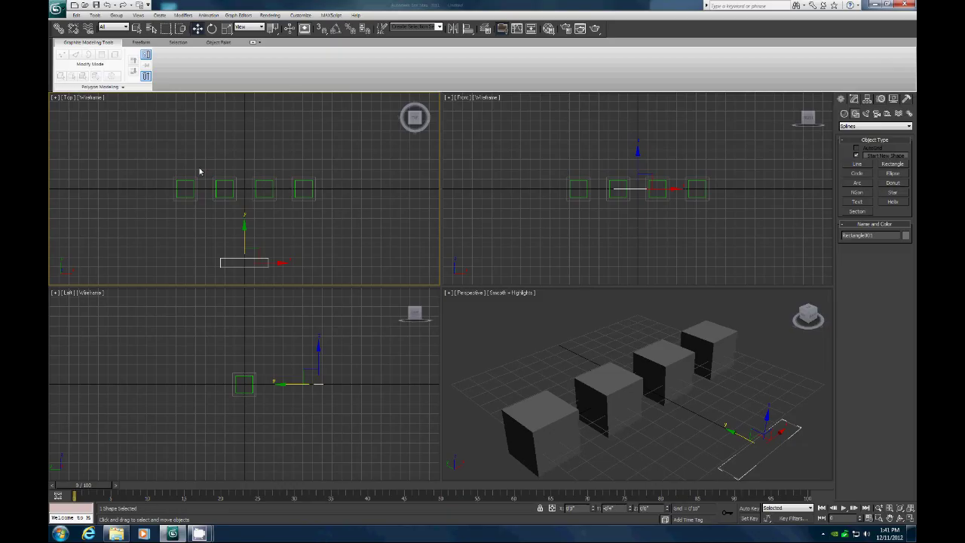
pyautogui.click(199, 155)
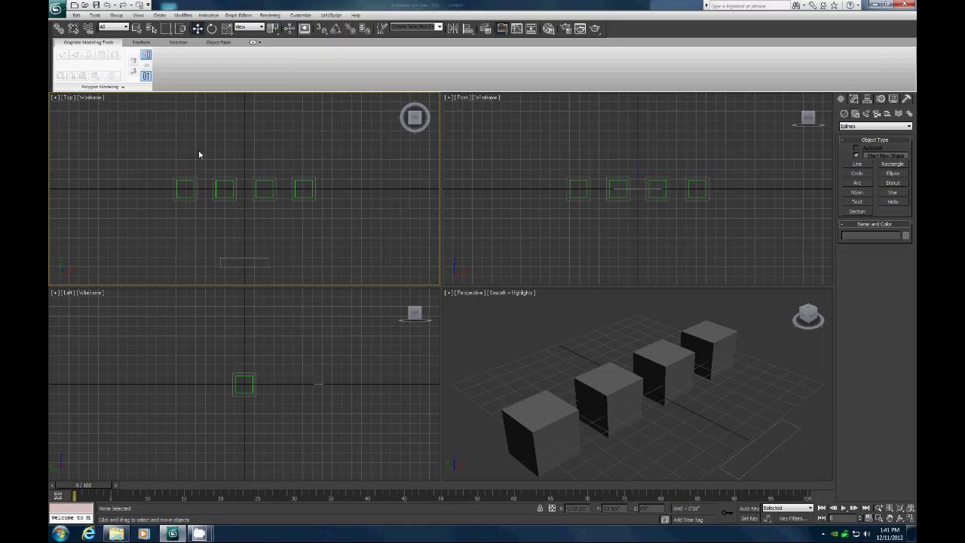
# - Test-rotate the first dummy about Z to check that its box follows, and undo the rotation
pyautogui.click(193, 195)
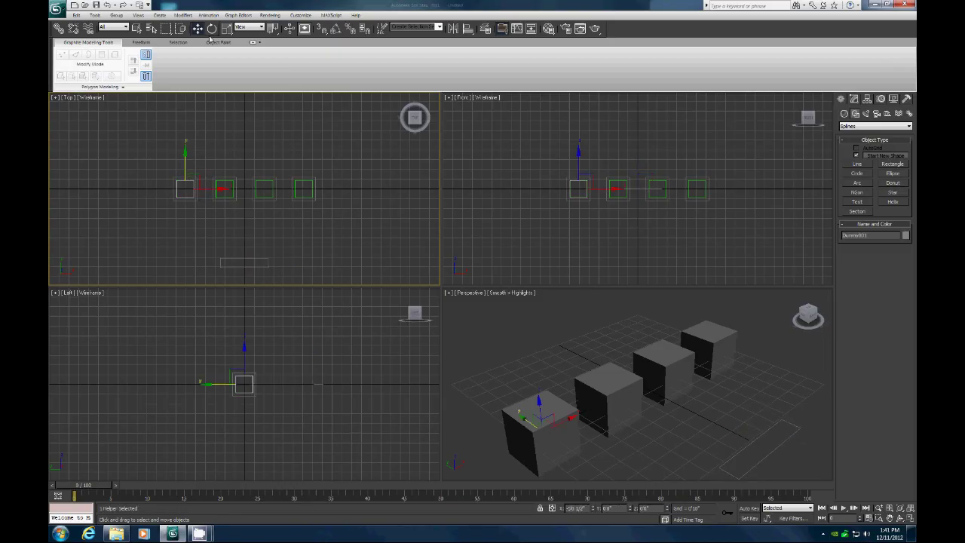
pyautogui.click(212, 29)
pyautogui.moveTo(198, 157); pyautogui.dragTo(143, 133)
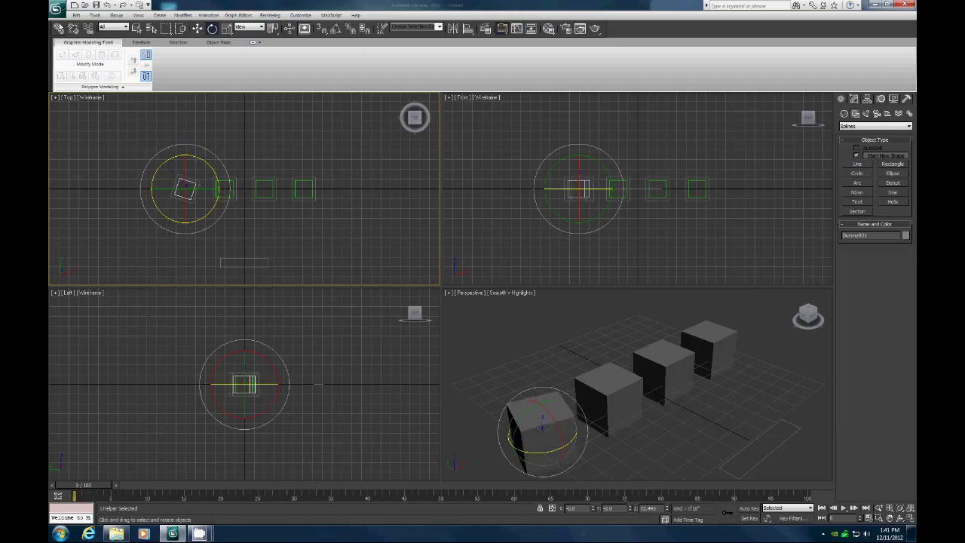
pyautogui.click(75, 16)
pyautogui.click(89, 24)
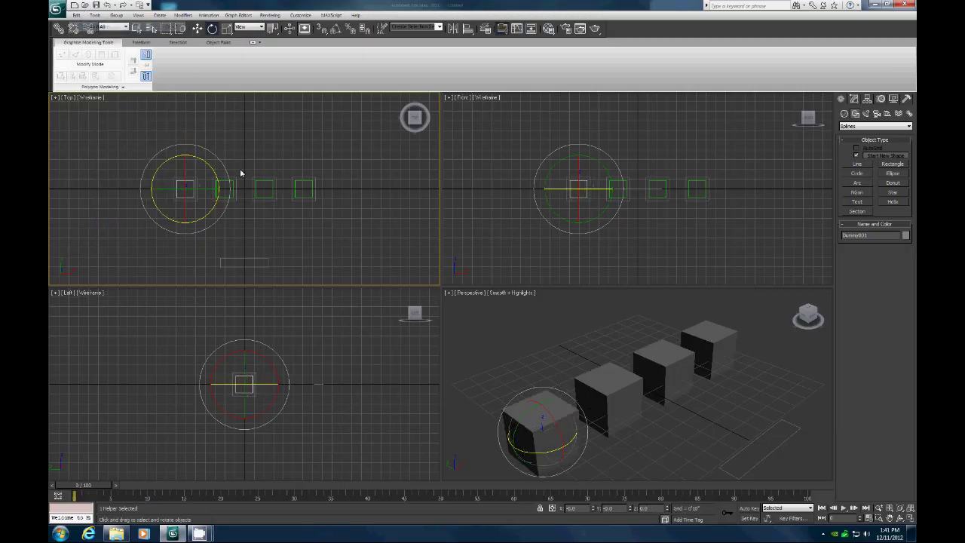
# - Wire the first dummy's Z Rotation to the rectangle's X Position with one-way control from the rectangle to the dummy
pyautogui.click(197, 29)
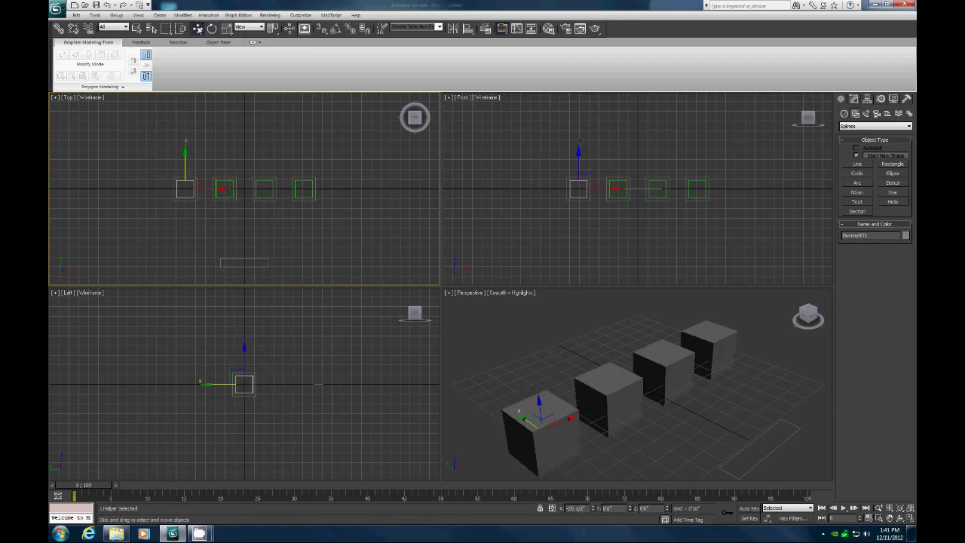
pyautogui.rightClick(193, 189)
pyautogui.rightClick(187, 193)
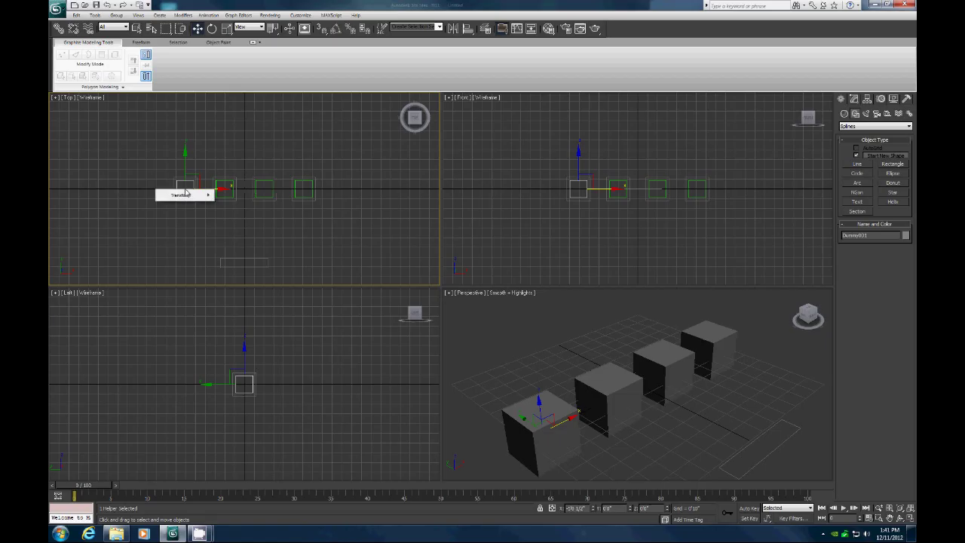
pyautogui.moveTo(202, 195)
pyautogui.moveTo(240, 205)
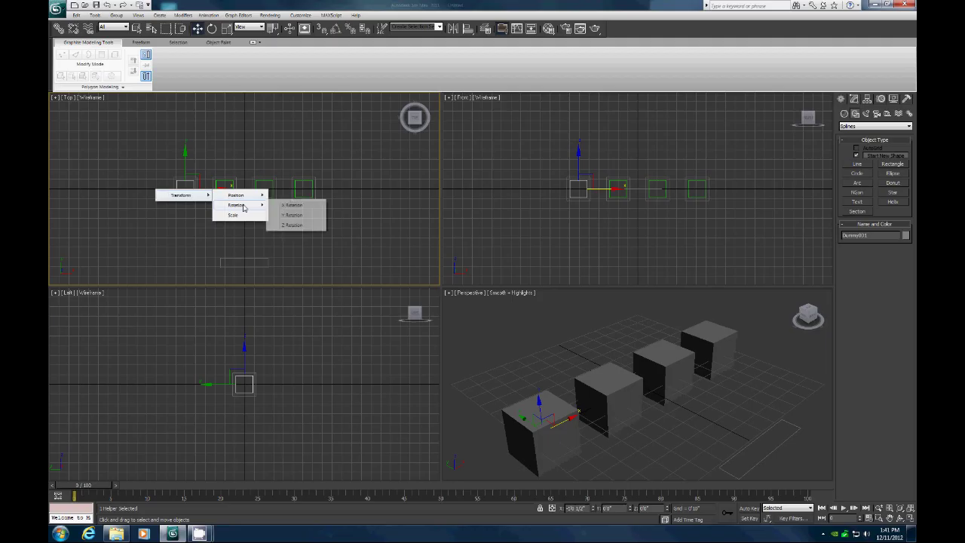
pyautogui.click(295, 226)
pyautogui.click(249, 262)
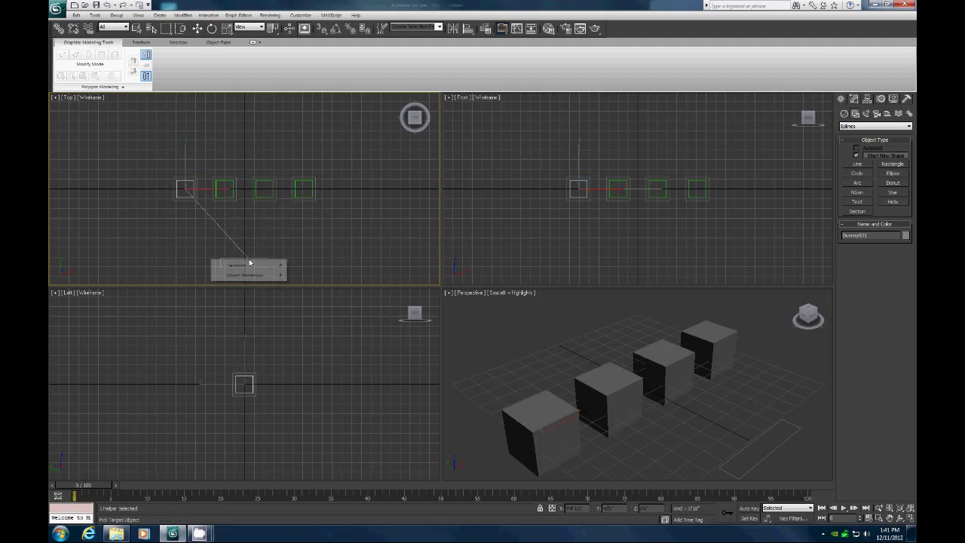
pyautogui.moveTo(249, 264)
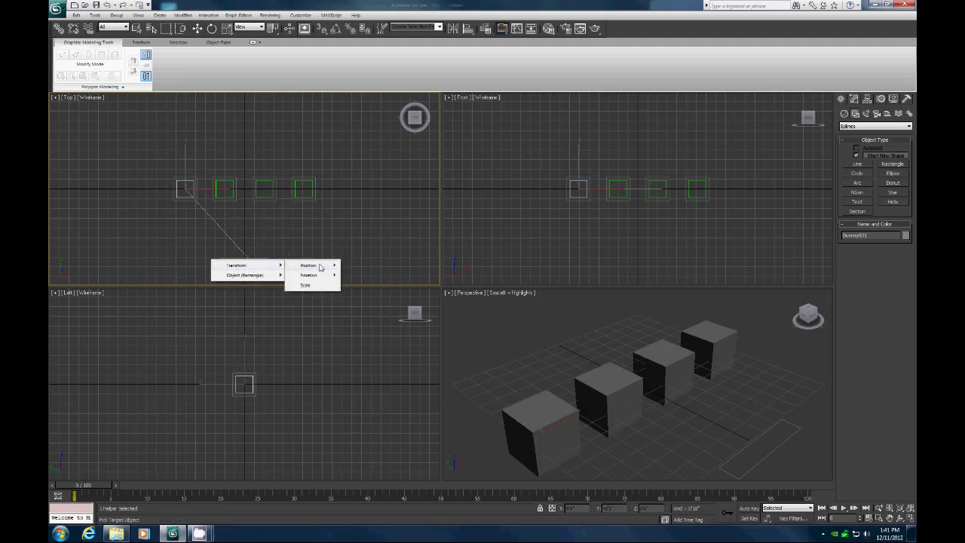
pyautogui.moveTo(320, 267)
pyautogui.click(356, 265)
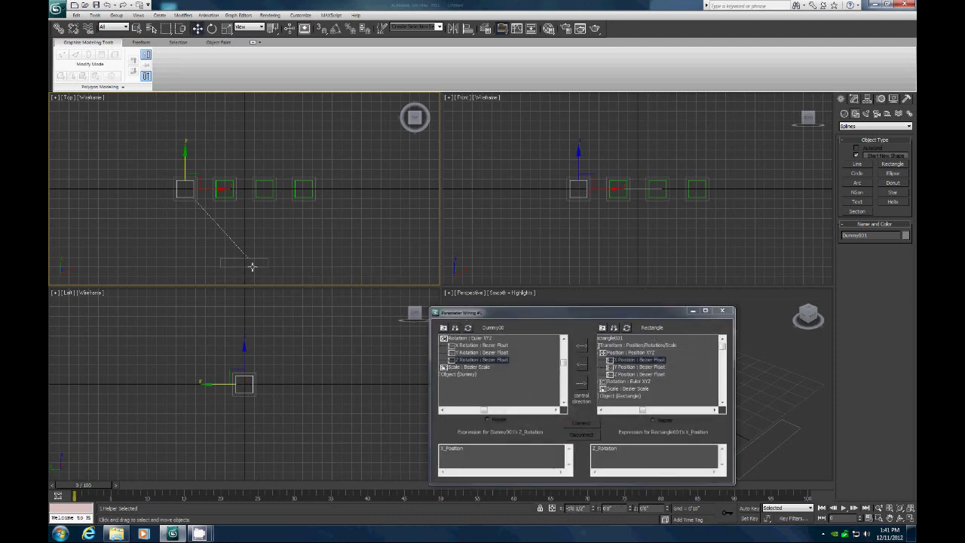
pyautogui.click(580, 367)
pyautogui.click(581, 423)
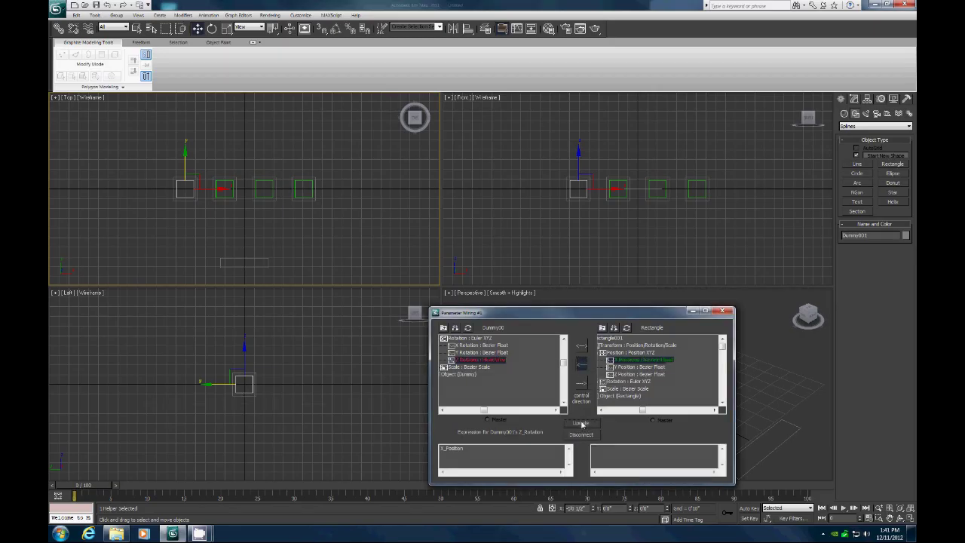
# - Wire the second dummy's Z Rotation to the rectangle's X Position, with the rectangle controlling the dummy one-way
pyautogui.click(223, 194)
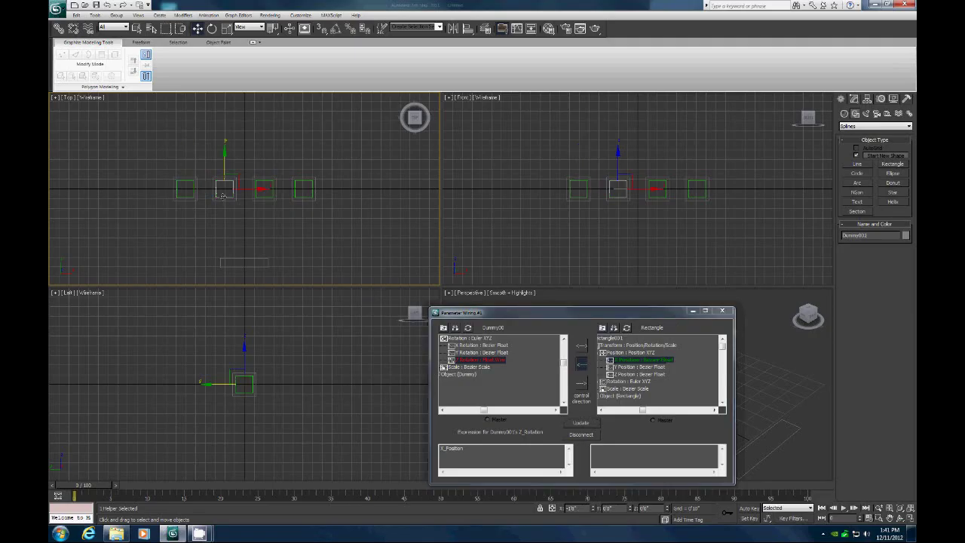
pyautogui.rightClick(225, 200)
pyautogui.click(249, 271)
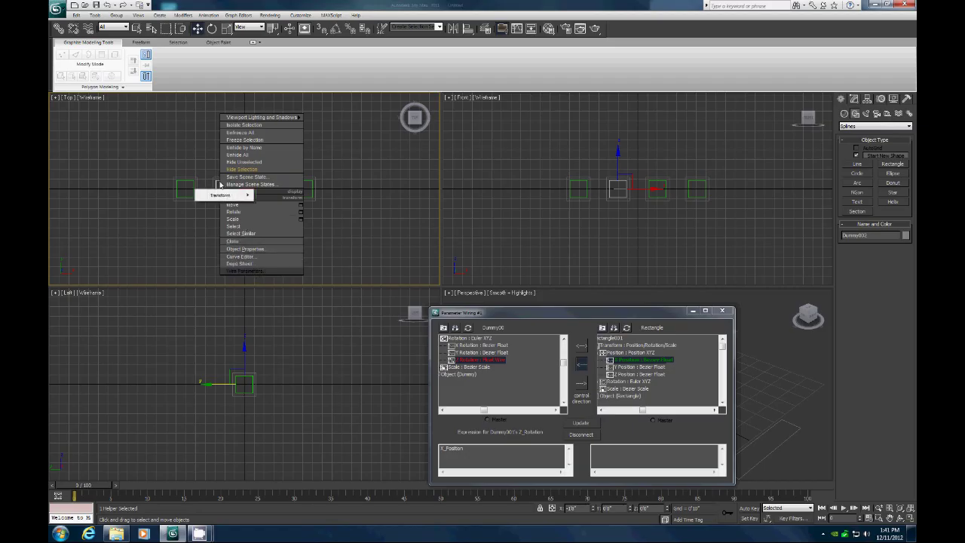
pyautogui.moveTo(225, 195)
pyautogui.moveTo(275, 205)
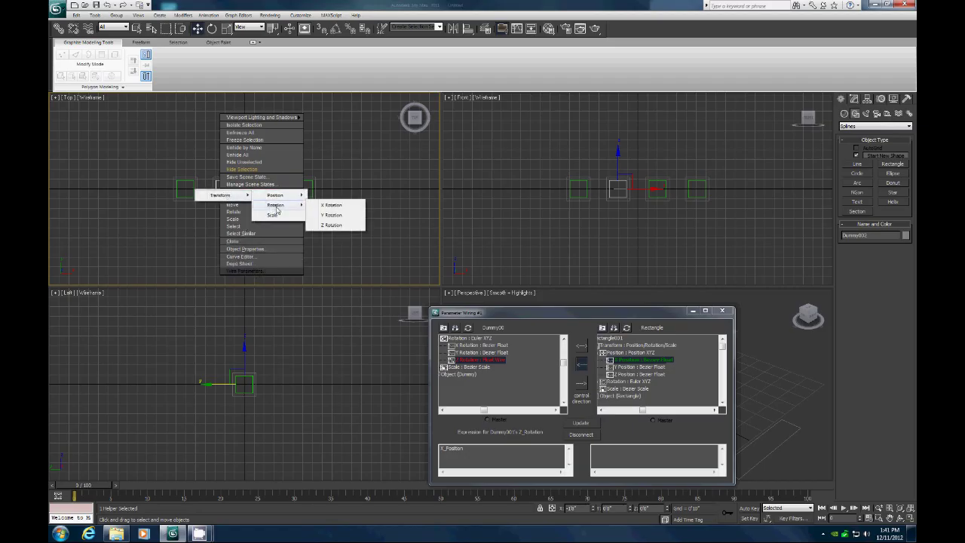
pyautogui.click(333, 226)
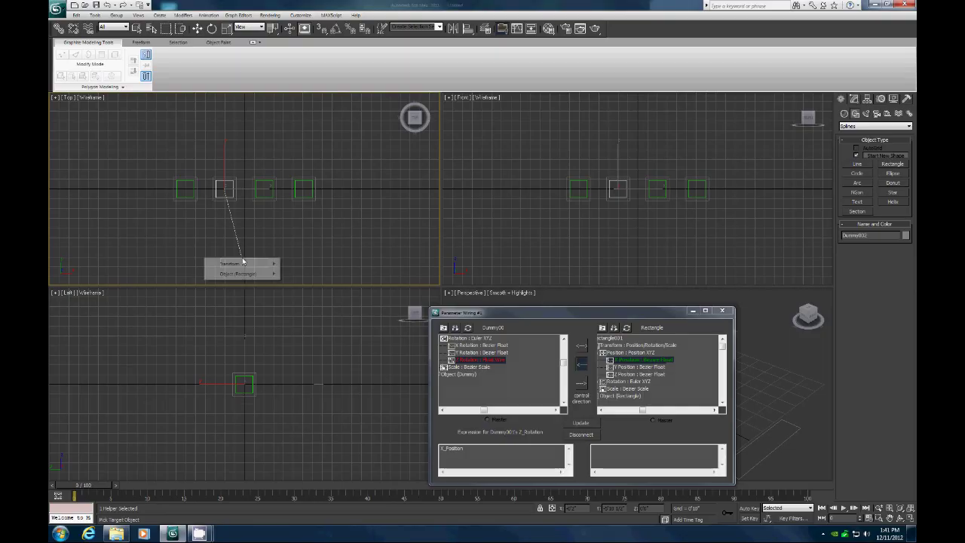
pyautogui.moveTo(242, 263)
pyautogui.moveTo(306, 263)
pyautogui.click(361, 263)
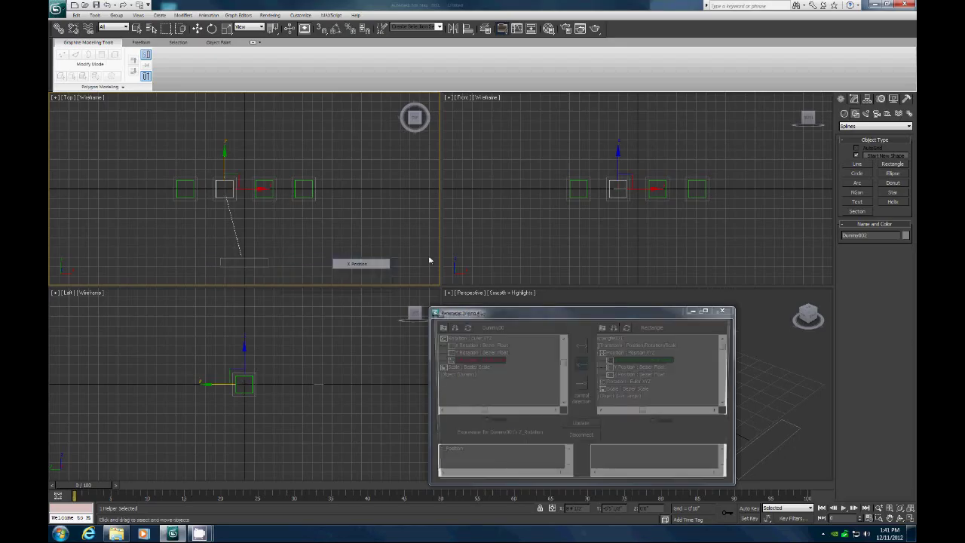
pyautogui.click(583, 368)
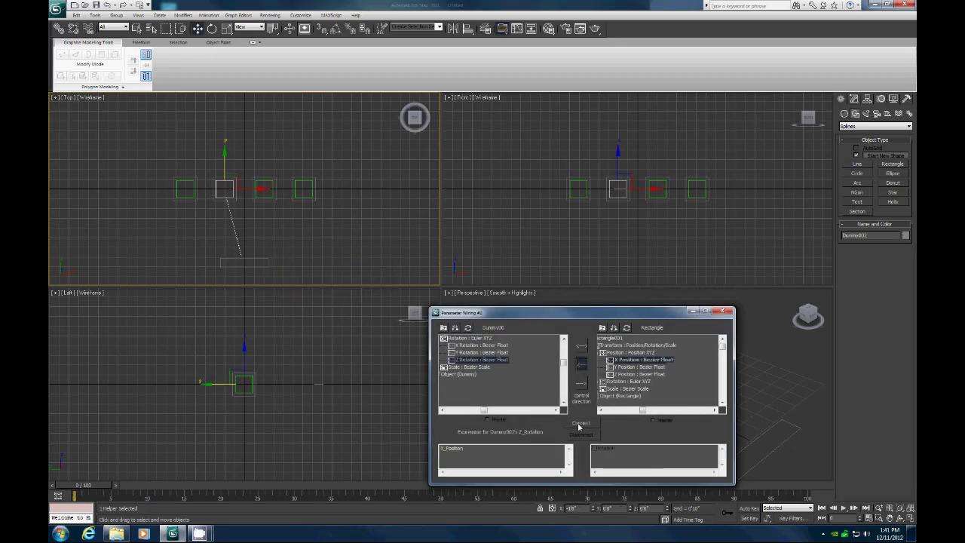
pyautogui.click(580, 424)
# - Try to wire the third dummy's Z Rotation to the rectangle
pyautogui.click(261, 194)
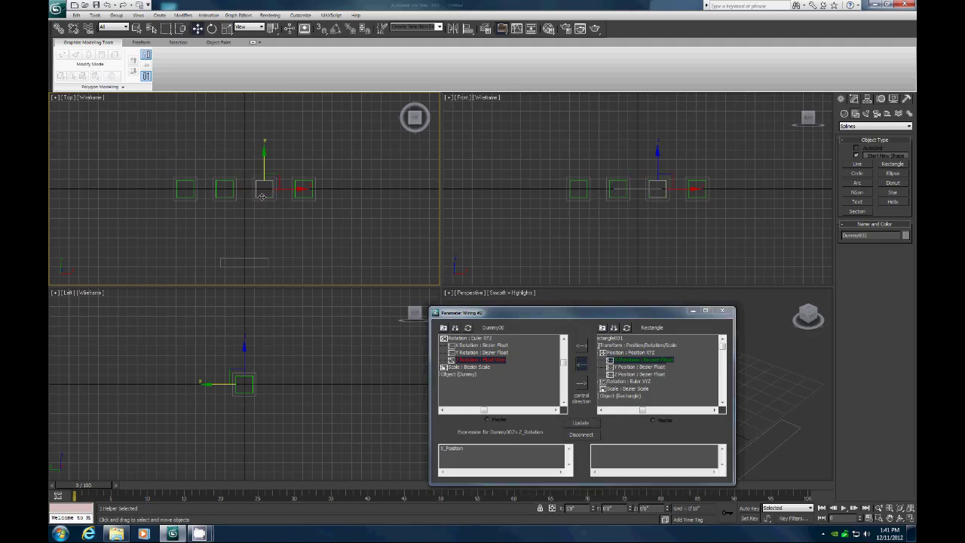
pyautogui.rightClick(261, 196)
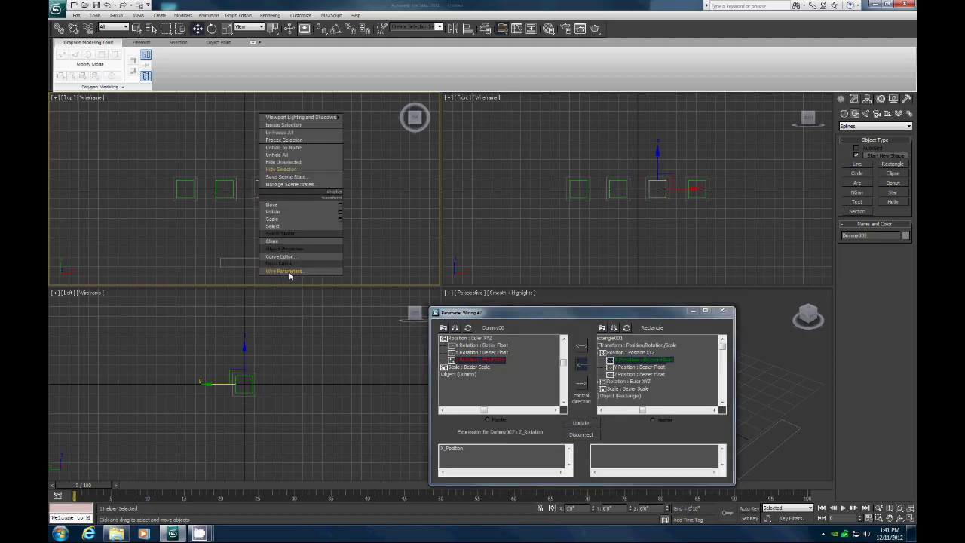
pyautogui.click(285, 271)
pyautogui.moveTo(287, 195)
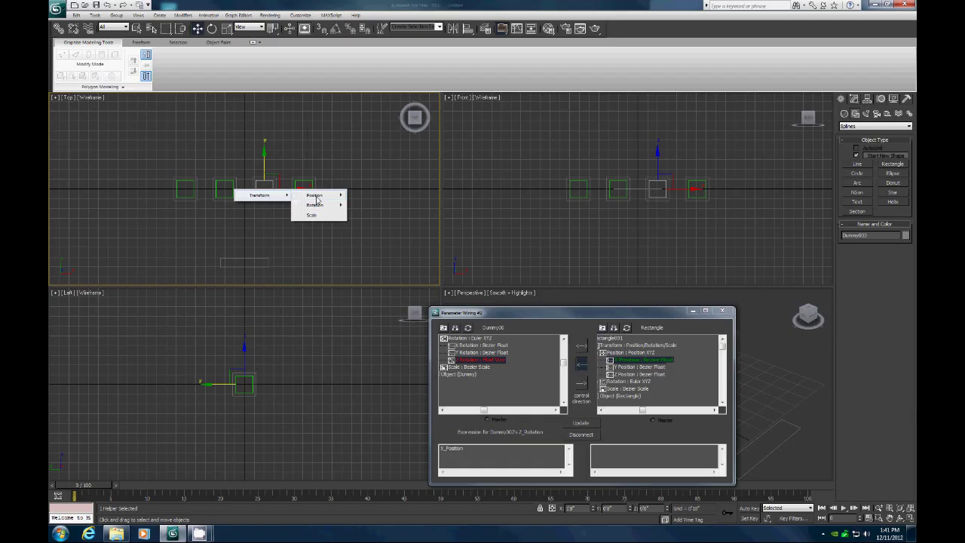
pyautogui.moveTo(332, 203)
pyautogui.click(373, 225)
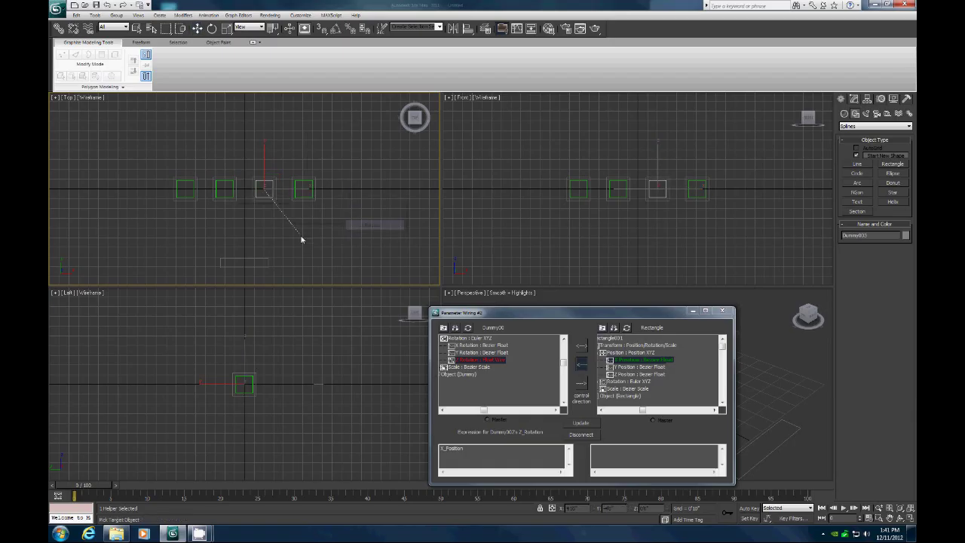
pyautogui.click(252, 261)
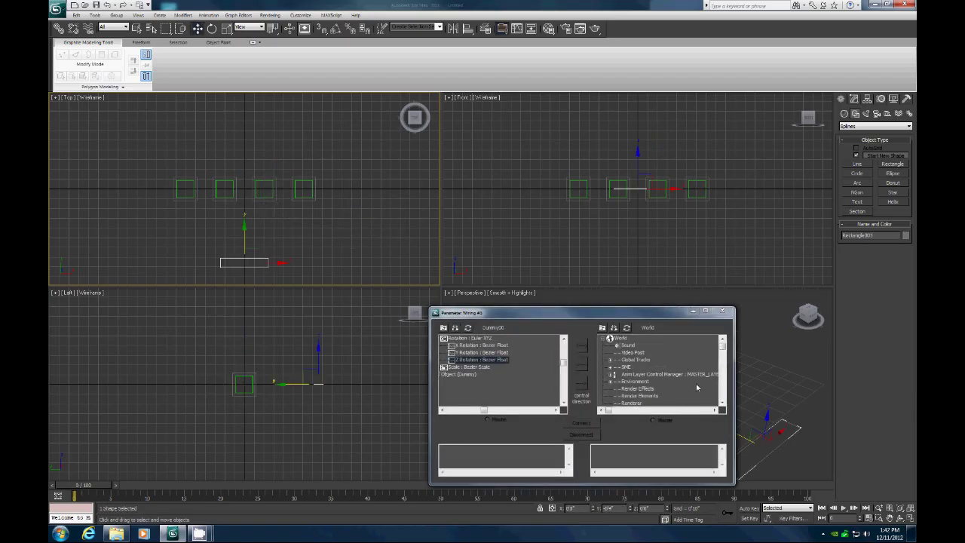
# - Wire the third dummy's Z Rotation to the rectangle's X Position, with one-way control from the rectangle to the dummy
pyautogui.click(268, 196)
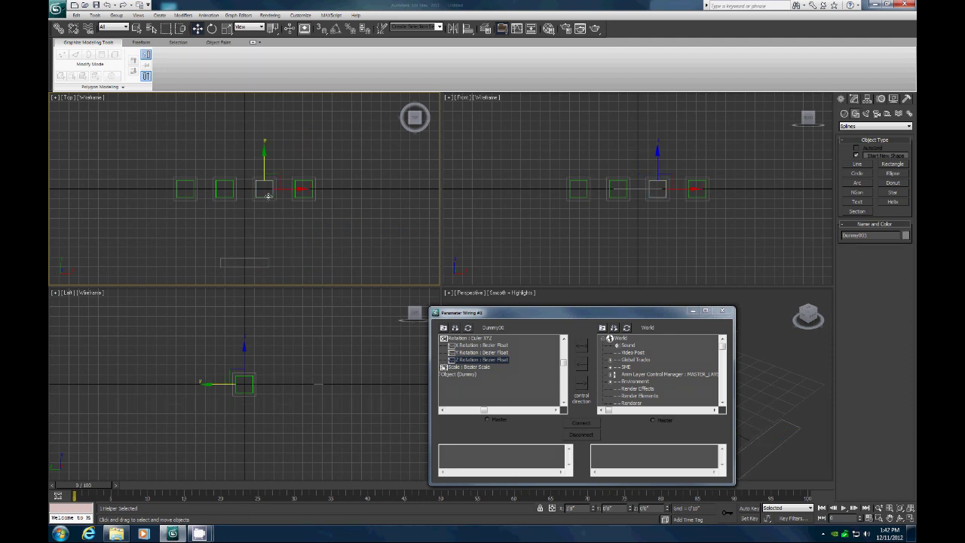
pyautogui.rightClick(267, 196)
pyautogui.click(292, 273)
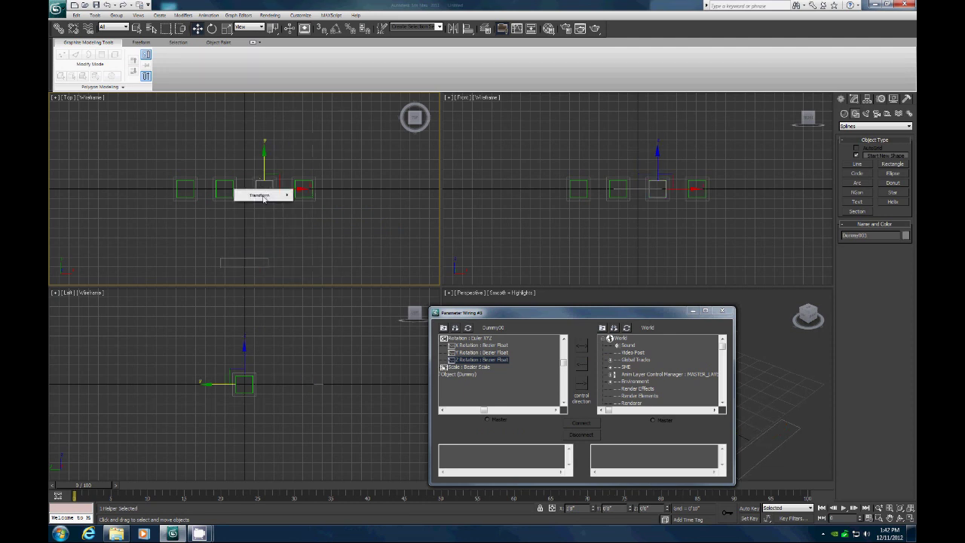
pyautogui.moveTo(267, 196)
pyautogui.moveTo(335, 209)
pyautogui.click(373, 226)
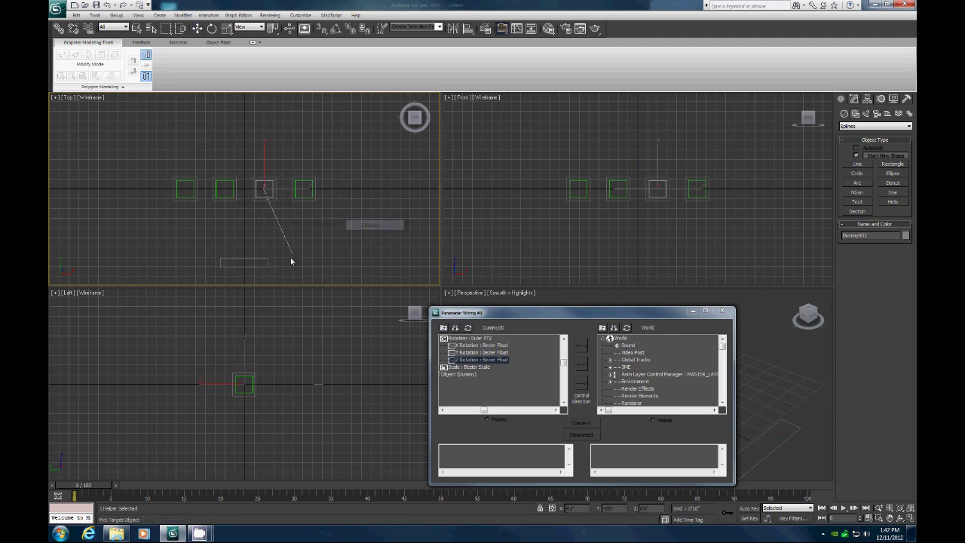
pyautogui.click(260, 263)
pyautogui.moveTo(258, 265)
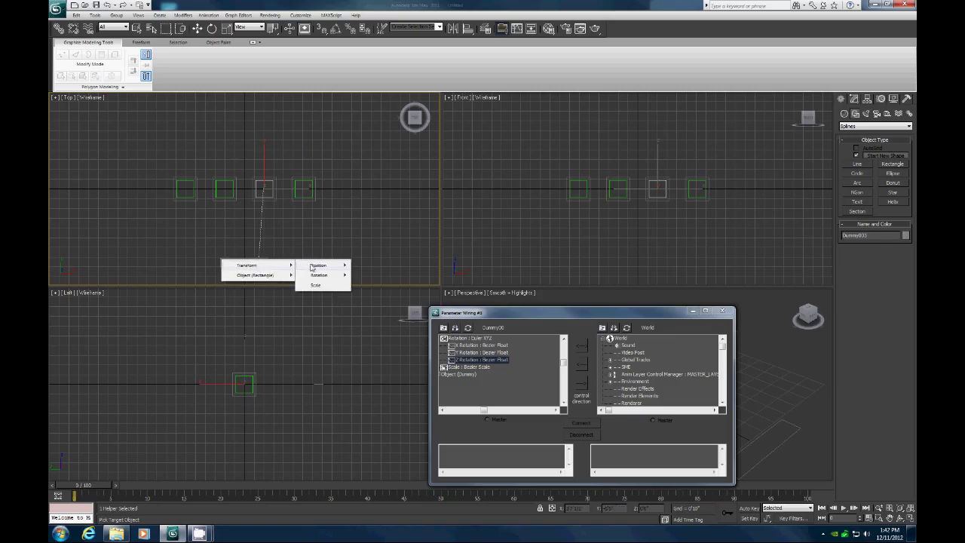
pyautogui.moveTo(312, 266)
pyautogui.click(368, 266)
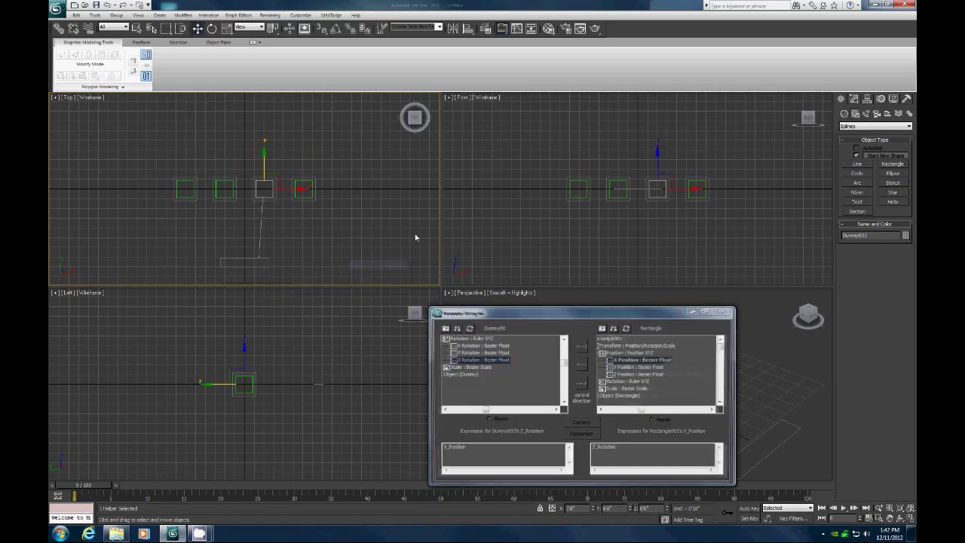
pyautogui.click(580, 366)
pyautogui.click(582, 424)
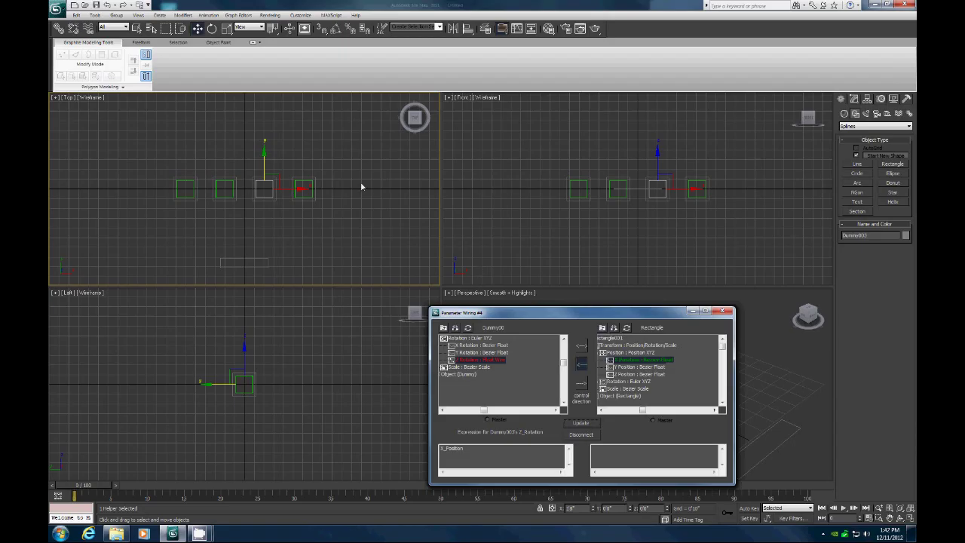
# - Wire the fourth dummy's Z Rotation to the rectangle's X Position with the rectangle as one-way driver, and close that wiring window
pyautogui.click(308, 182)
pyautogui.rightClick(308, 182)
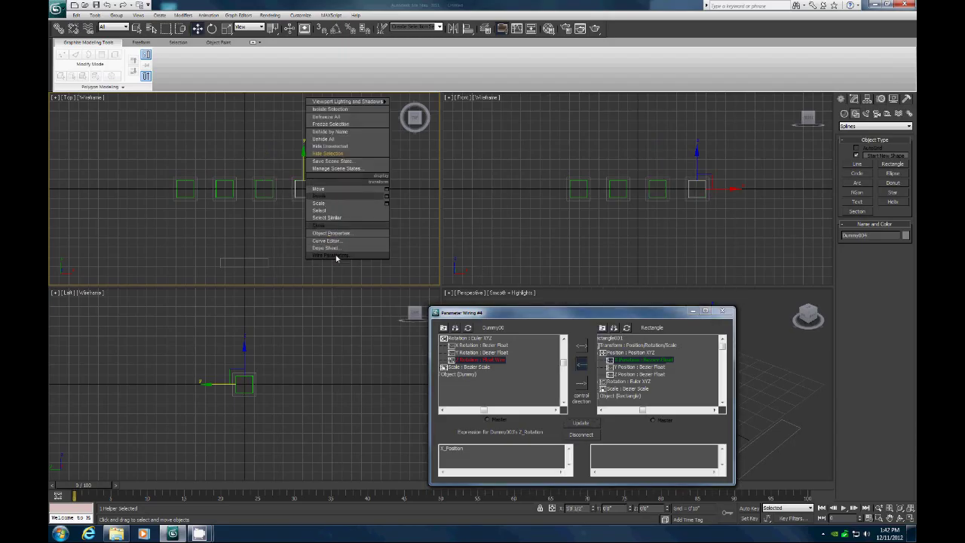
pyautogui.click(327, 255)
pyautogui.moveTo(301, 195)
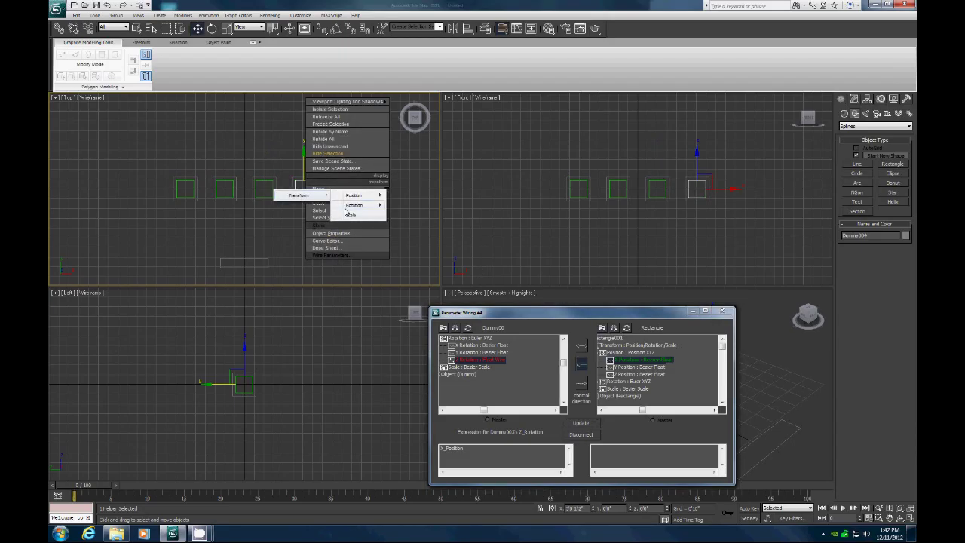
pyautogui.moveTo(351, 205)
pyautogui.click(409, 226)
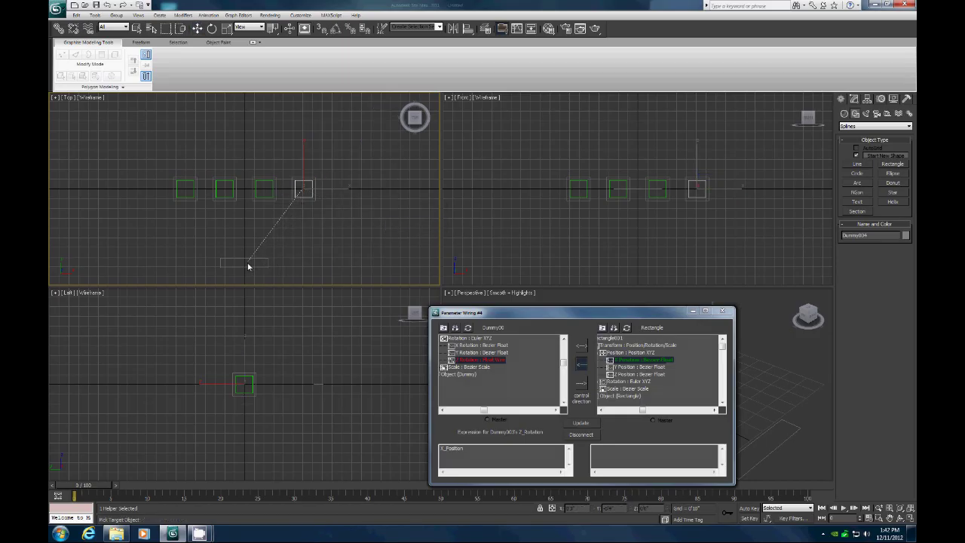
pyautogui.click(245, 258)
pyautogui.moveTo(257, 265)
pyautogui.moveTo(301, 265)
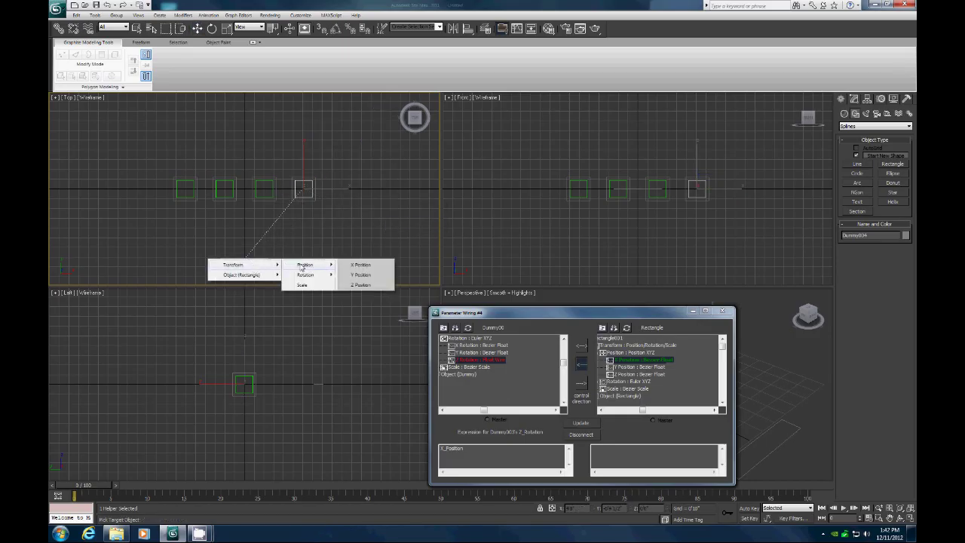
pyautogui.click(358, 265)
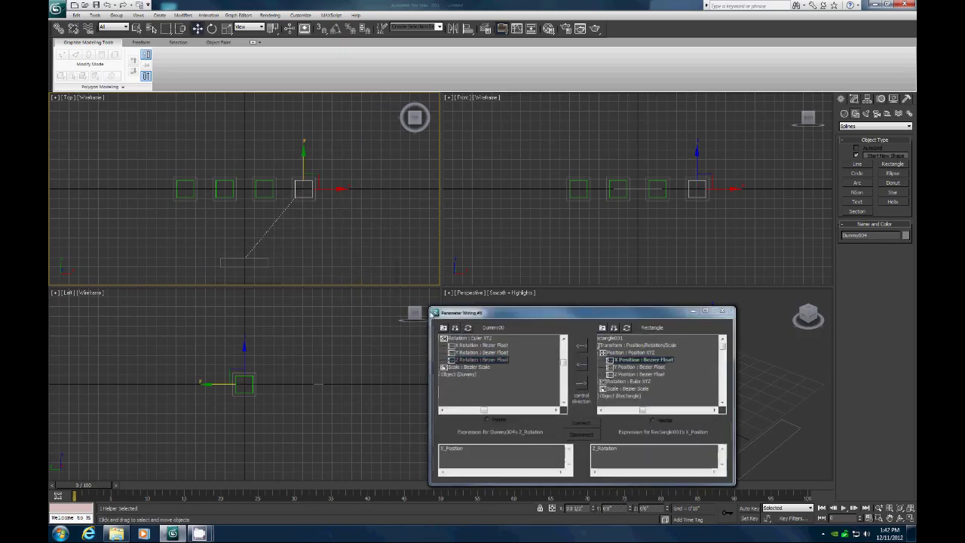
pyautogui.click(581, 364)
pyautogui.click(582, 423)
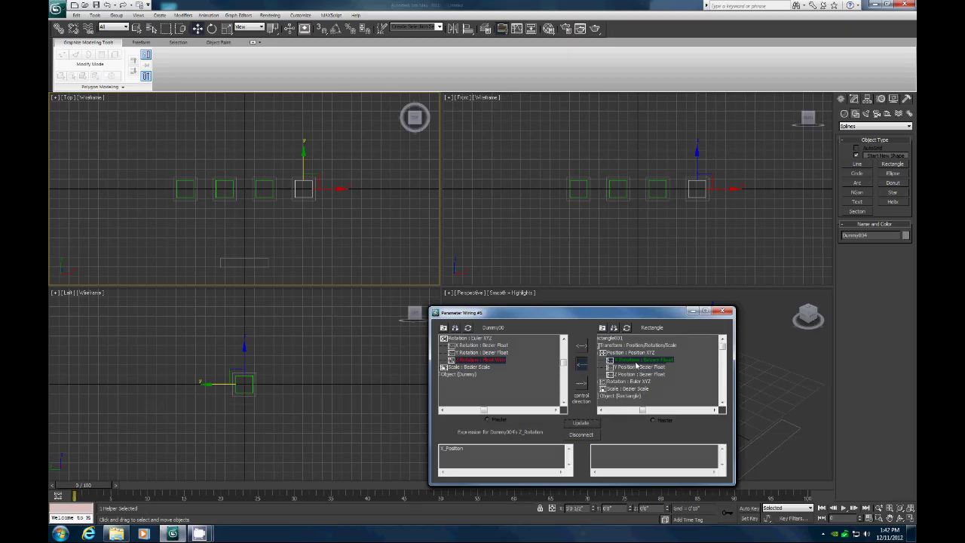
pyautogui.click(723, 311)
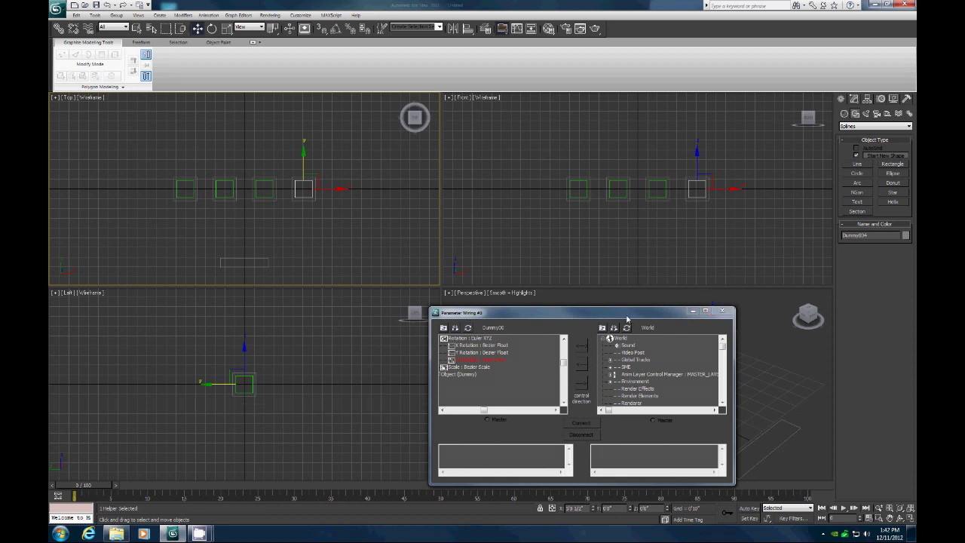
# - Reopen the wiring between the third dummy's Z Rotation and the rectangle's X Position and update the connection
pyautogui.click(265, 180)
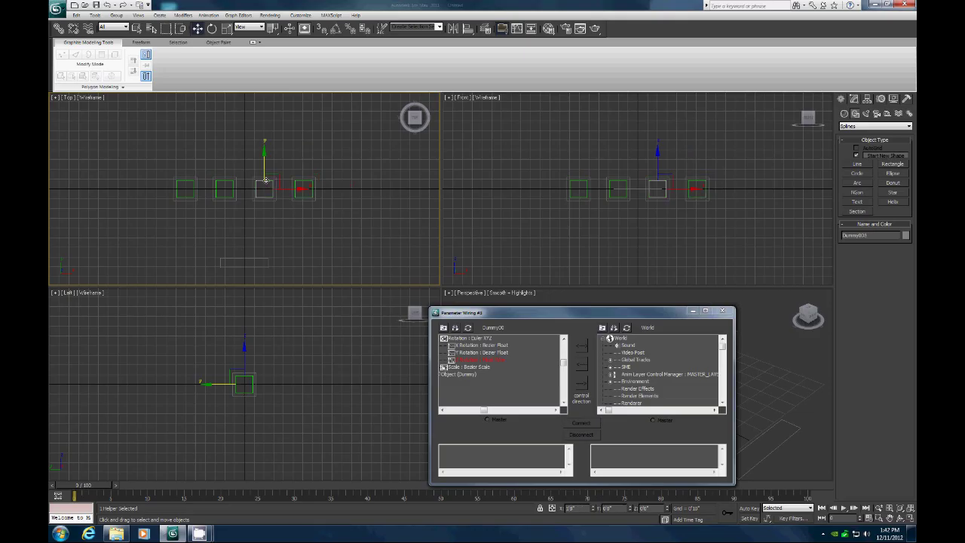
pyautogui.rightClick(264, 184)
pyautogui.click(294, 256)
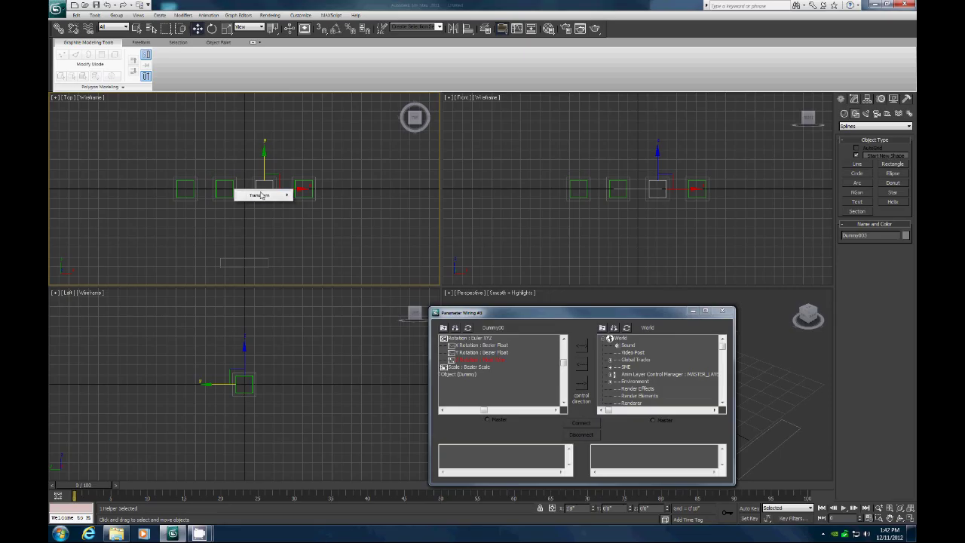
pyautogui.moveTo(261, 195)
pyautogui.moveTo(330, 211)
pyautogui.click(379, 229)
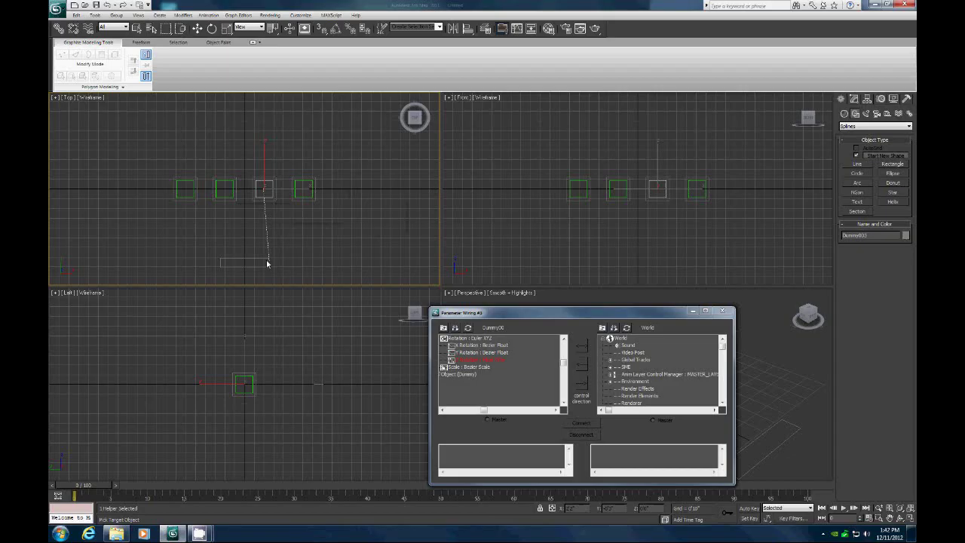
pyautogui.click(254, 259)
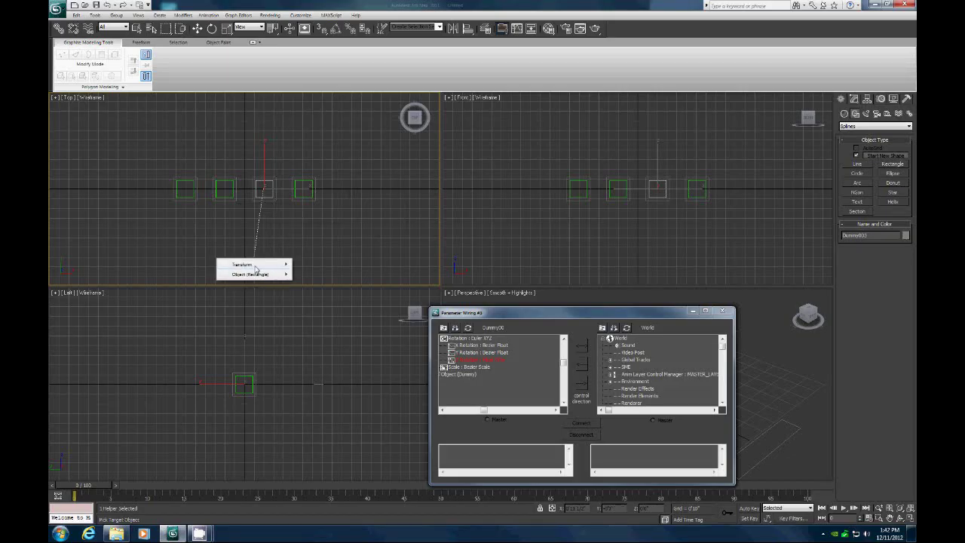
pyautogui.moveTo(256, 266)
pyautogui.moveTo(312, 266)
pyautogui.click(367, 265)
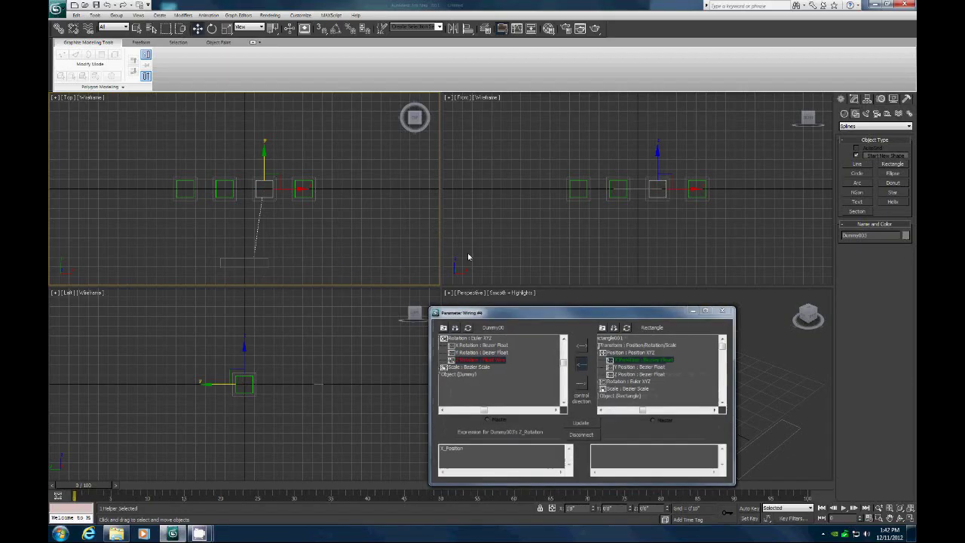
pyautogui.click(581, 424)
# - Close all remaining Parameter Wiring windows
pyautogui.click(726, 311)
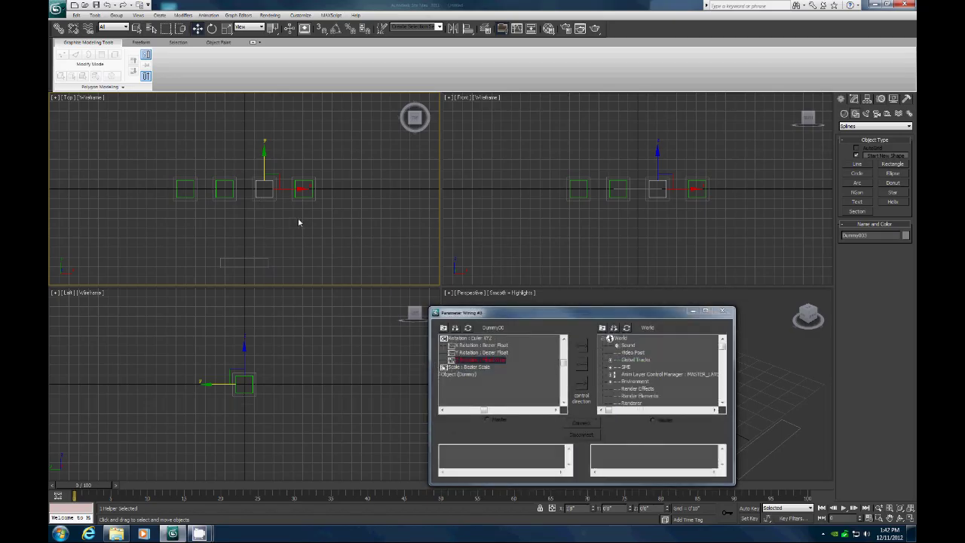
pyautogui.click(725, 311)
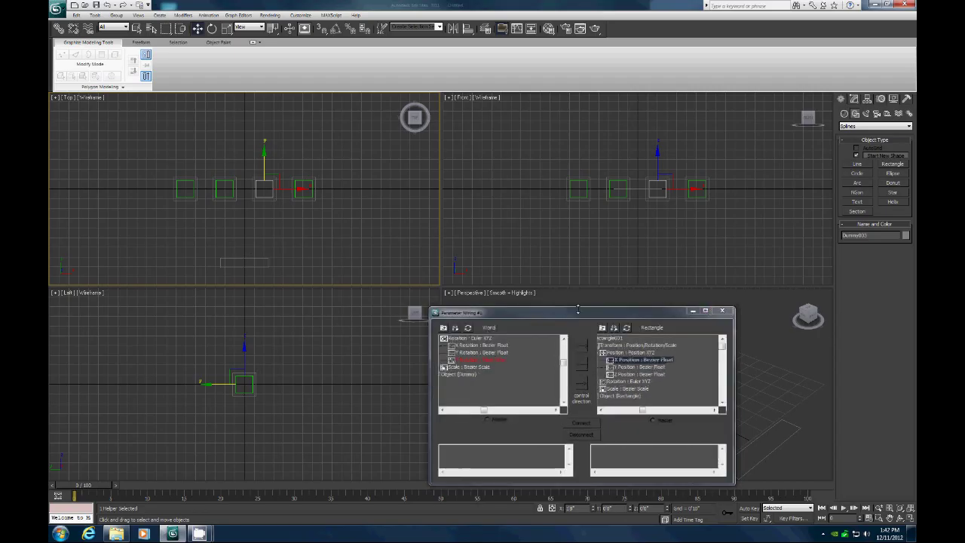
pyautogui.click(723, 311)
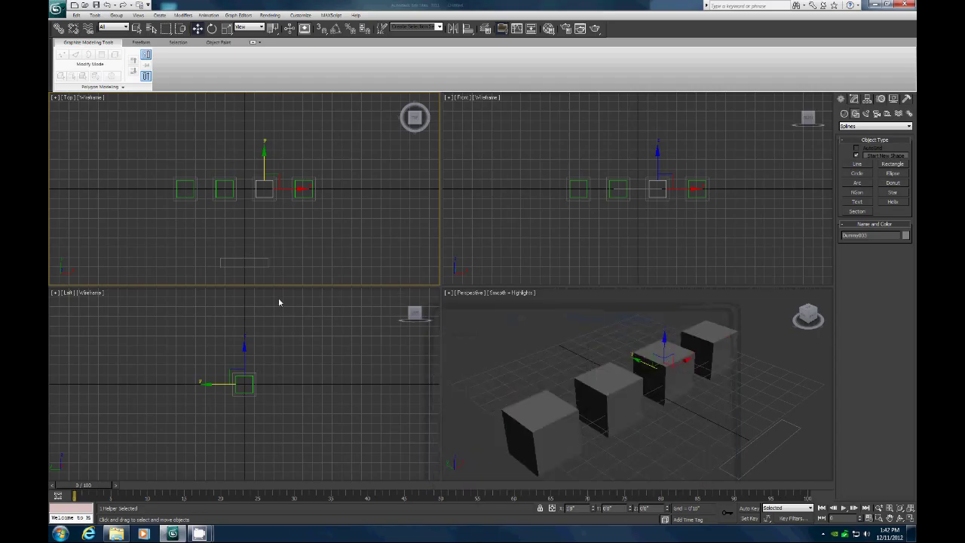
# - Test-move the rectangle slightly along X to check that all four boxes rotate, and undo the move
pyautogui.click(255, 259)
pyautogui.moveTo(275, 263); pyautogui.dragTo(276, 263)
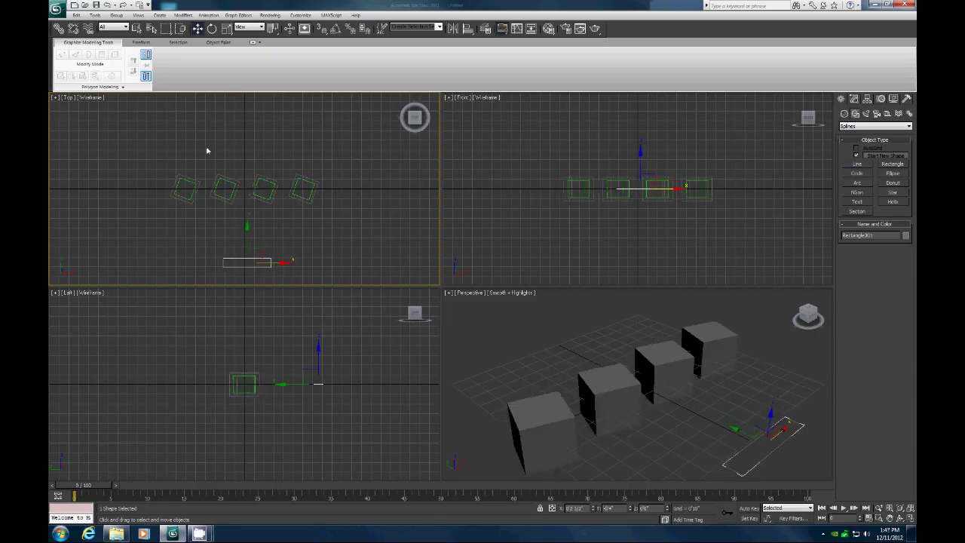
pyautogui.click(76, 15)
pyautogui.click(91, 27)
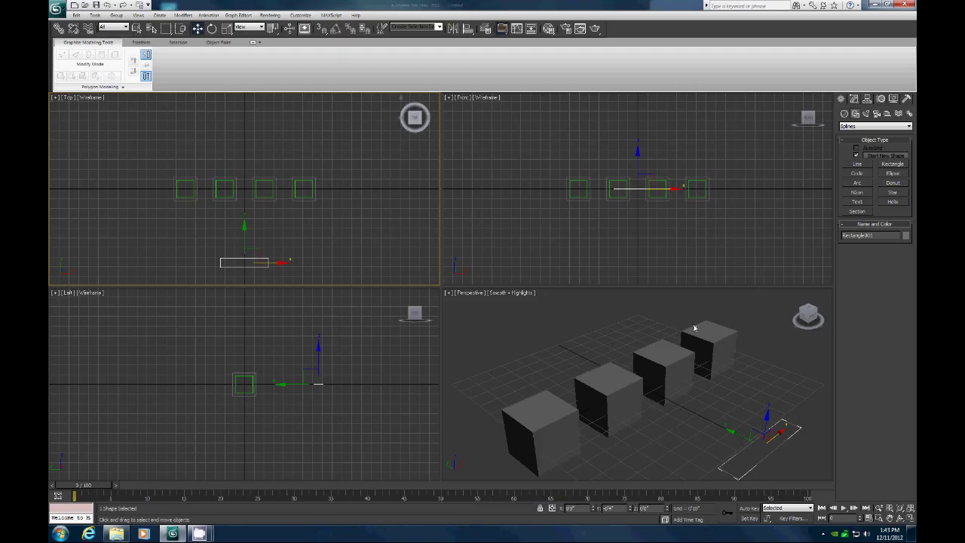
# - With Auto Key on, animate the rectangle along X to about 3 1/2 inches at frame 50 and back near its start at frame 100
pyautogui.click(750, 507)
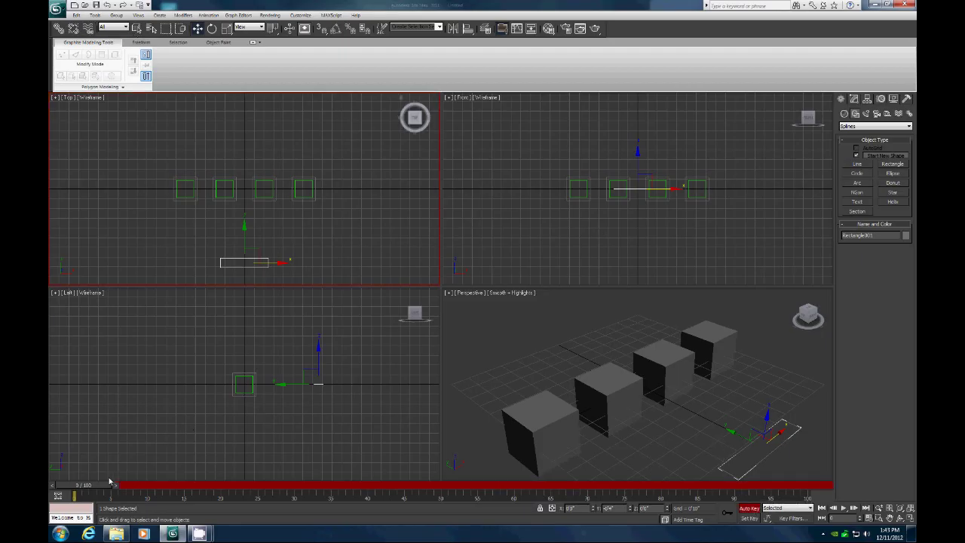
pyautogui.moveTo(96, 490); pyautogui.dragTo(450, 453)
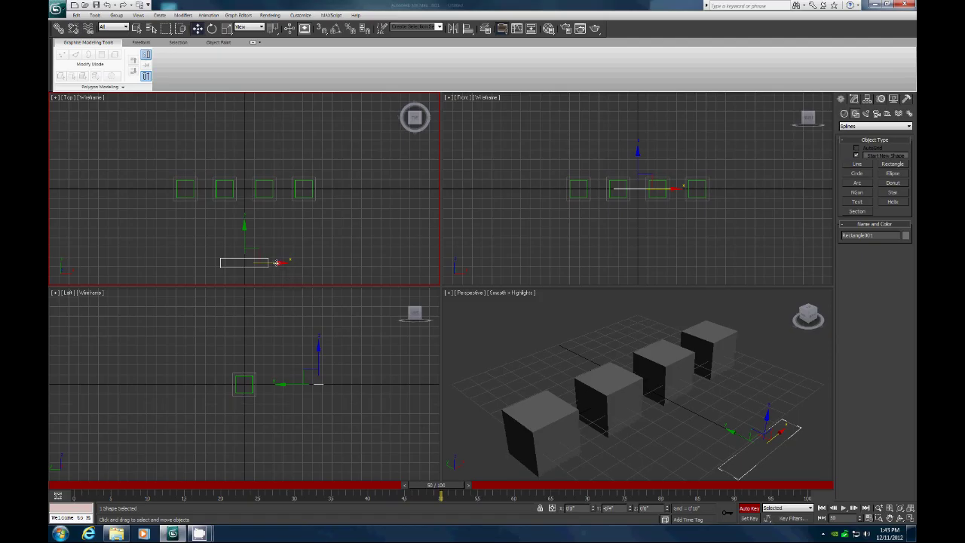
pyautogui.moveTo(277, 262); pyautogui.dragTo(280, 262)
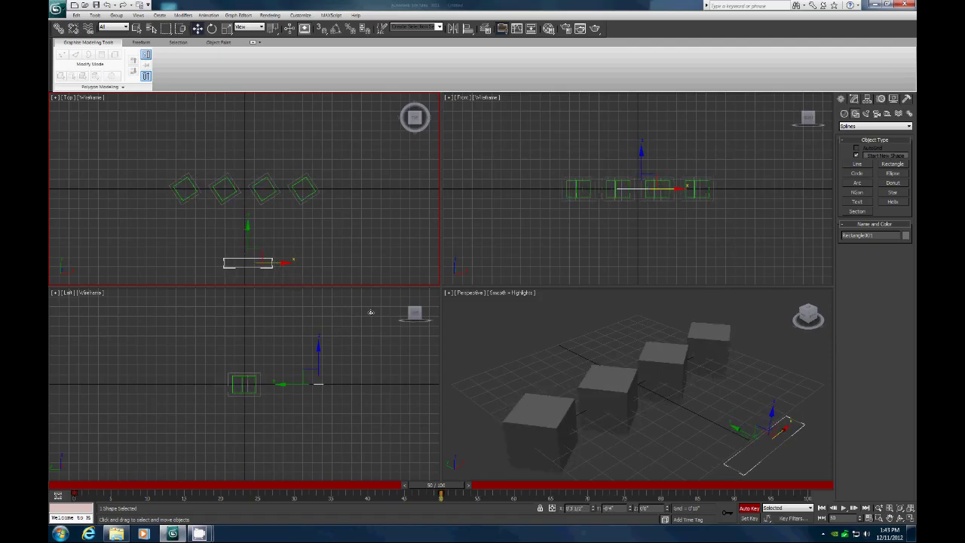
pyautogui.moveTo(445, 485); pyautogui.dragTo(799, 485)
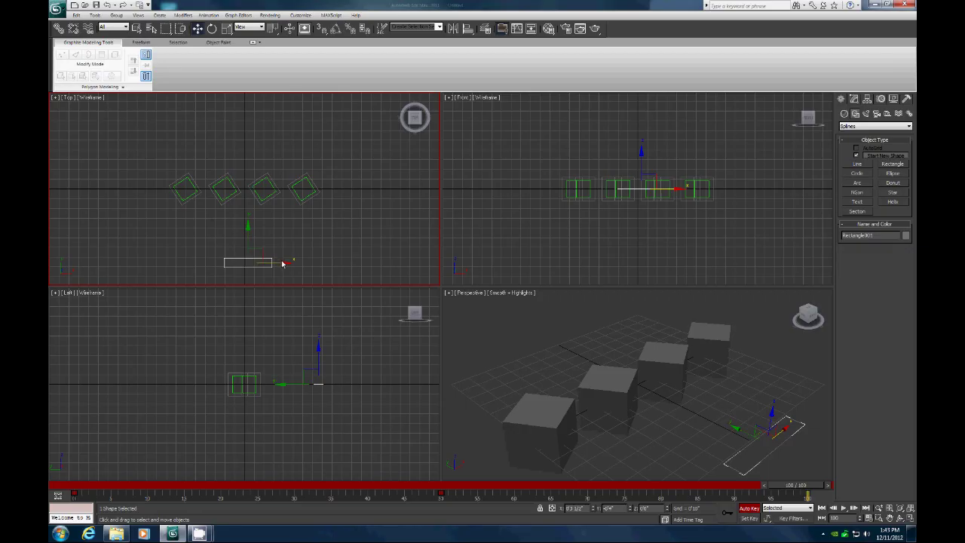
pyautogui.moveTo(283, 263); pyautogui.dragTo(278, 263)
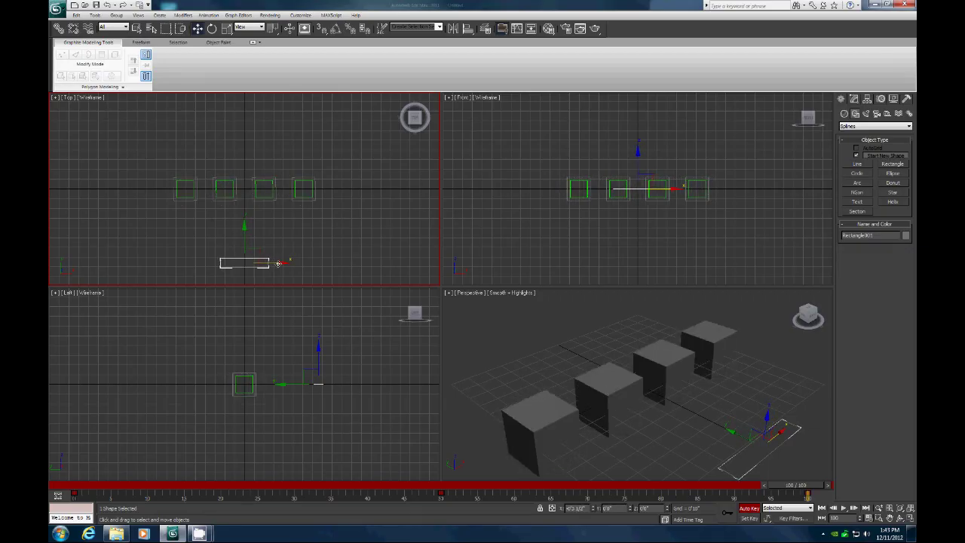
pyautogui.click(749, 508)
# - Play the animation in the Perspective viewport to check the rotating boxes
pyautogui.click(764, 398)
pyautogui.click(843, 508)
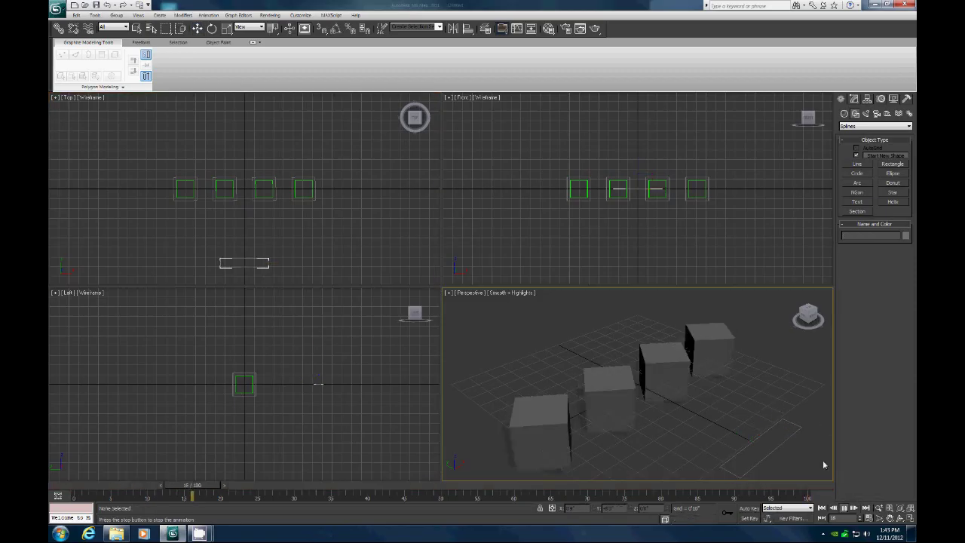